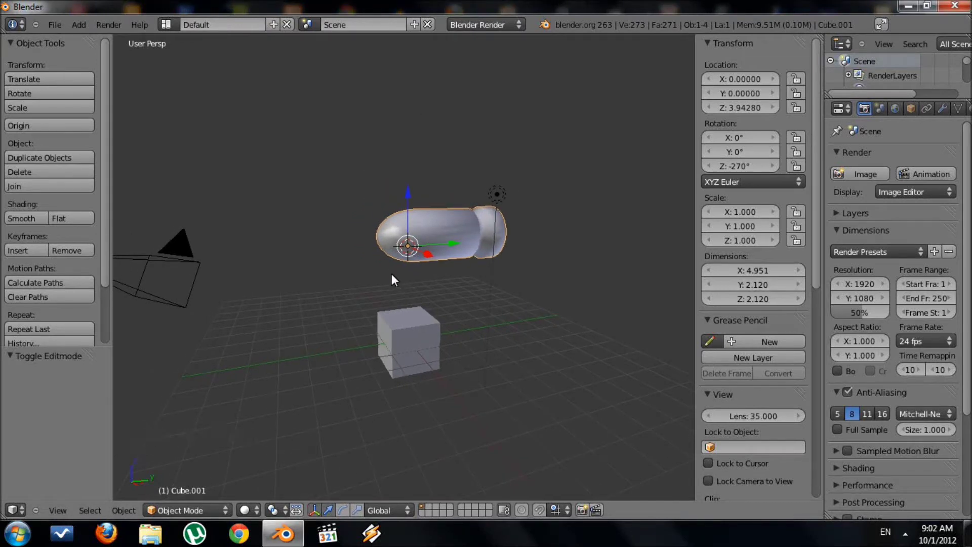
Delete the old bullet model from the scene
{"action": "left_click_drag", "start_coordinate": [409, 277], "coordinate": [407, 336], "text": "alt+shift"}
{"action": "scroll", "coordinate": [481, 272], "scroll_direction": "up", "scroll_amount": 3}
{"action": "key", "text": "x"}
{"action": "left_click", "coordinate": [457, 266]}
{"action": "scroll", "coordinate": [446, 274], "scroll_direction": "down", "scroll_amount": 3}
{"action": "scroll", "coordinate": [379, 330], "scroll_direction": "up", "scroll_amount": 1}
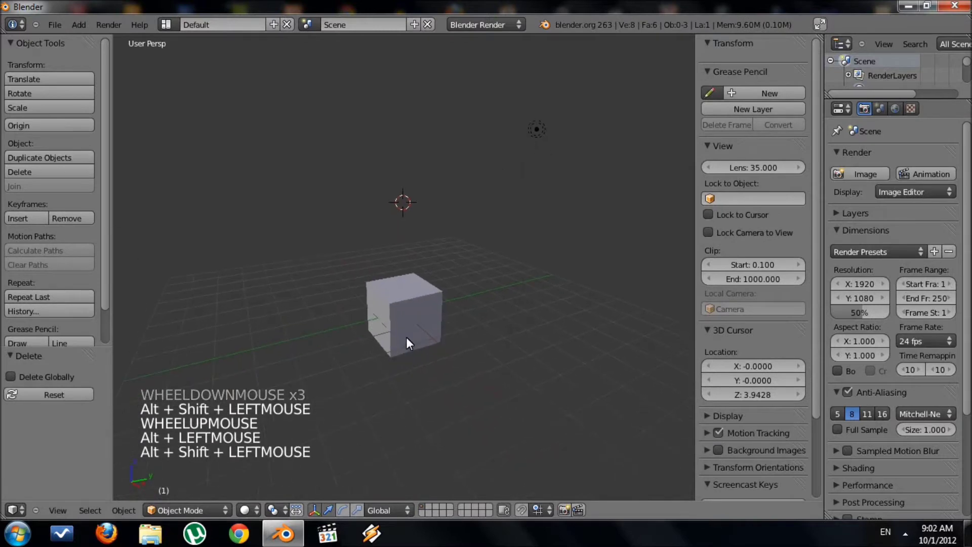
Select and delete the default cube, leaving the camera and lamp
{"action": "scroll", "coordinate": [406, 337], "scroll_direction": "up", "scroll_amount": 3}
{"action": "right_click", "coordinate": [401, 331]}
{"action": "scroll", "coordinate": [401, 331], "scroll_direction": "down", "scroll_amount": 4}
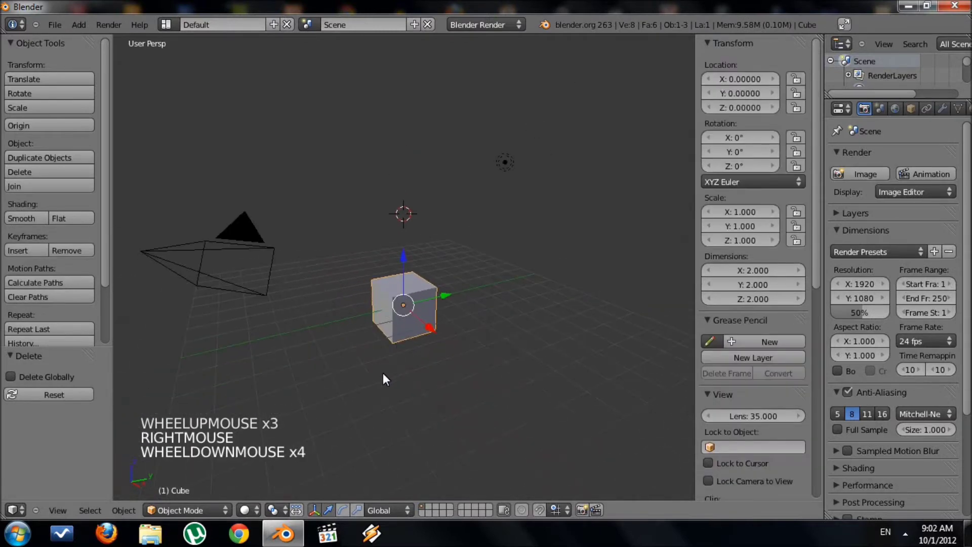
{"action": "left_click_drag", "start_coordinate": [384, 374], "coordinate": [377, 360], "text": "alt"}
{"action": "scroll", "coordinate": [376, 352], "scroll_direction": "up", "scroll_amount": 1}
{"action": "scroll", "coordinate": [375, 347], "scroll_direction": "up", "scroll_amount": 3}
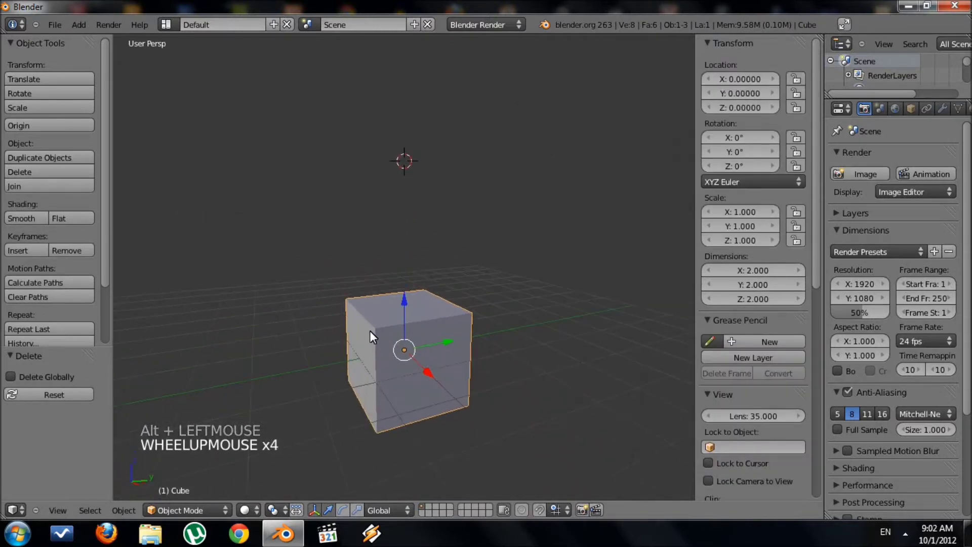
{"action": "key", "text": "x"}
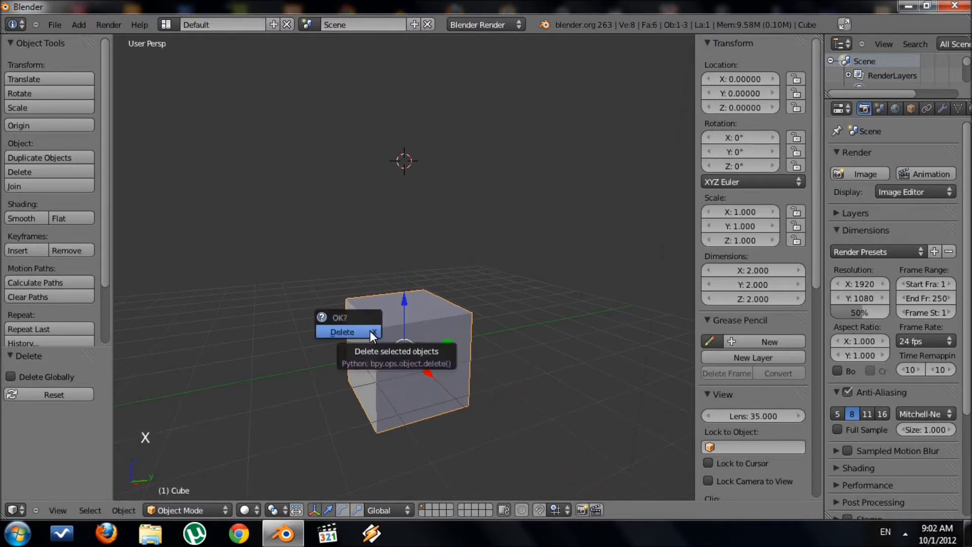
{"action": "left_click", "coordinate": [370, 332]}
{"action": "scroll", "coordinate": [377, 316], "scroll_direction": "down", "scroll_amount": 5}
{"action": "left_click_drag", "start_coordinate": [380, 311], "coordinate": [418, 257], "text": "alt"}
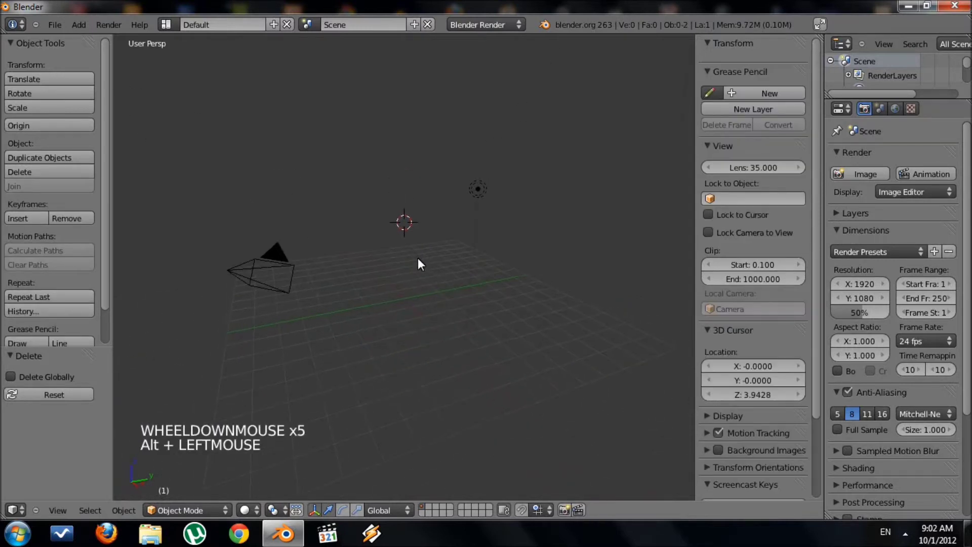
Add a UV Sphere mesh and set it to 24 segments and 12 rings
{"action": "key", "text": "shift+a"}
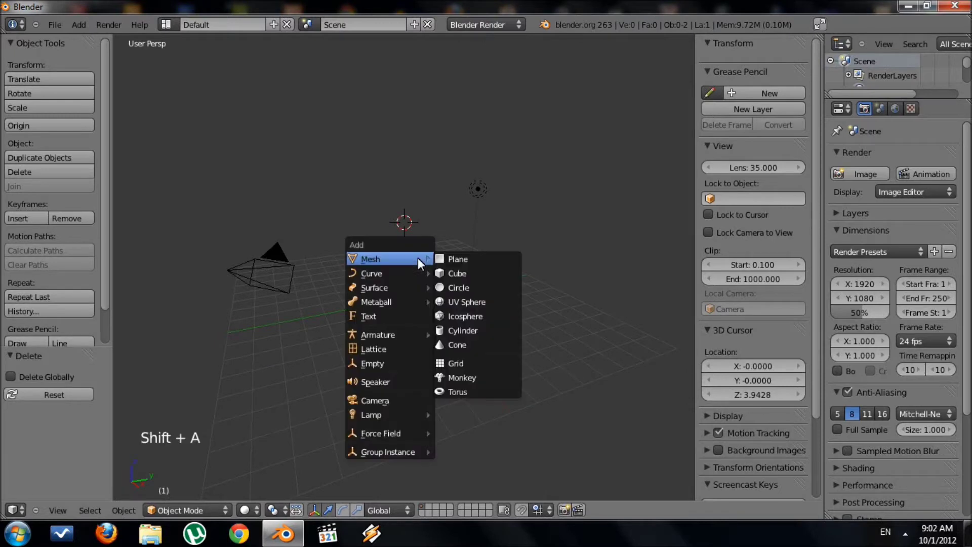
{"action": "left_click", "coordinate": [476, 301]}
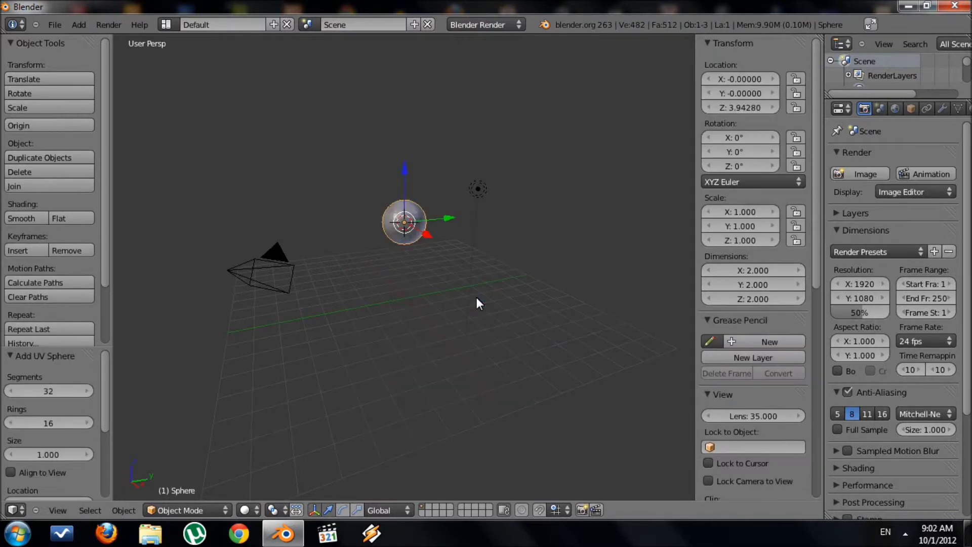
{"action": "scroll", "coordinate": [465, 258], "scroll_direction": "up", "scroll_amount": 2}
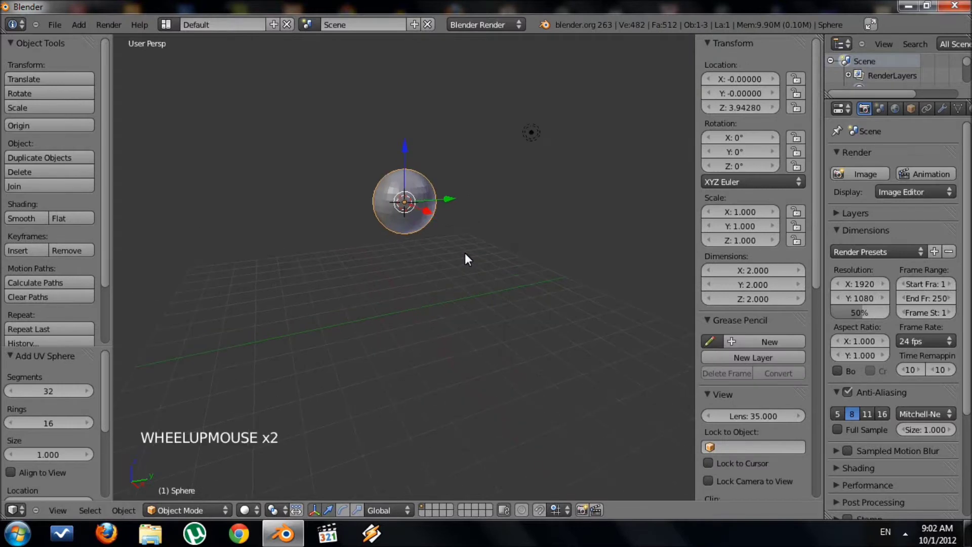
{"action": "key", "text": "F6"}
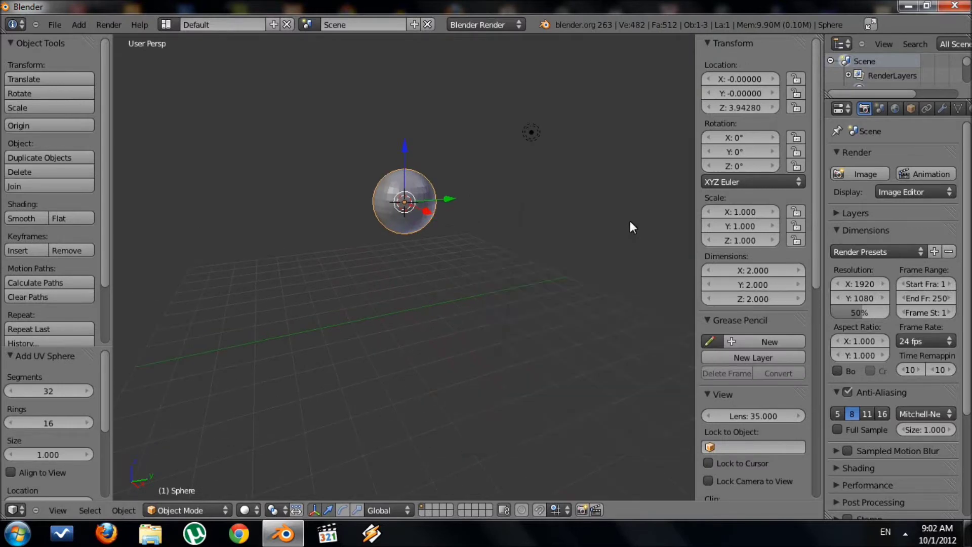
{"action": "key", "text": "F6"}
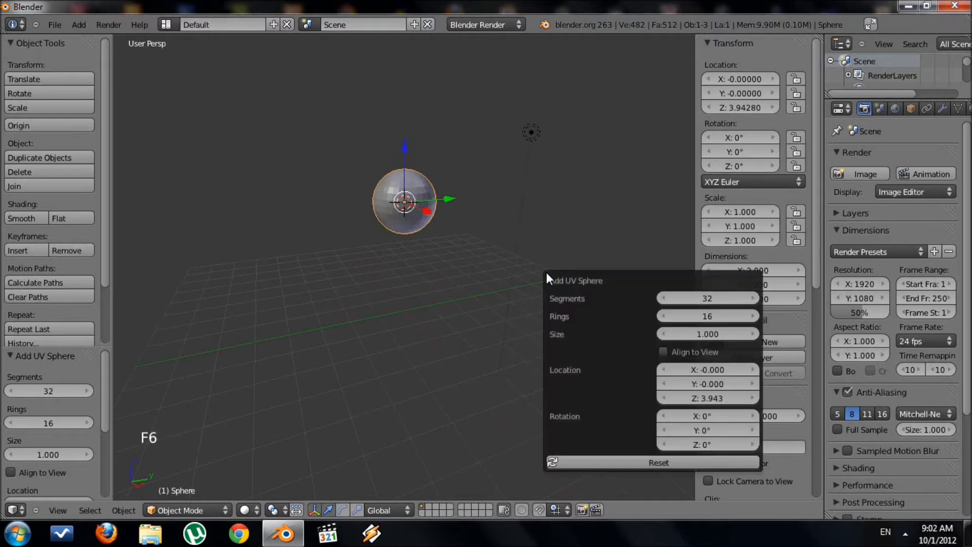
{"action": "left_click", "coordinate": [709, 298]}
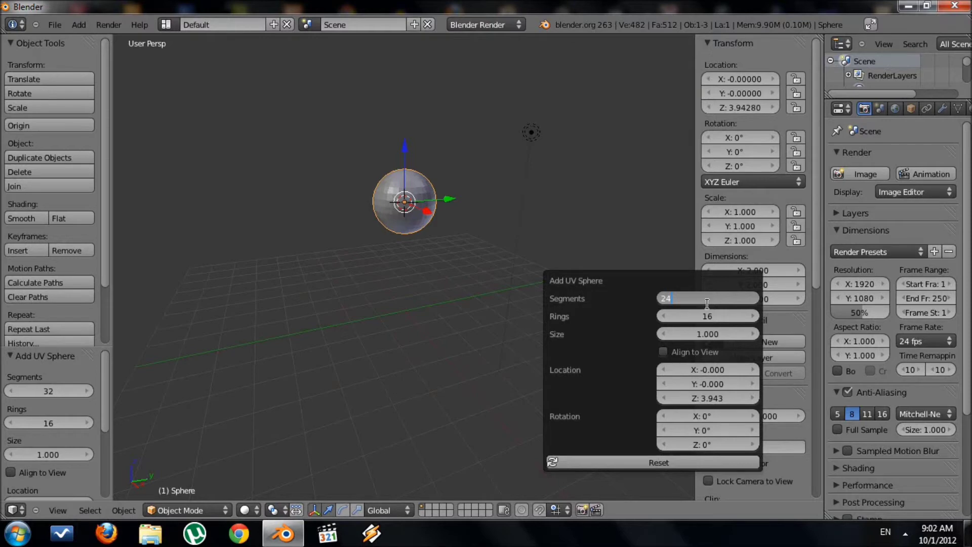
{"action": "key", "text": "Return"}
{"action": "left_click", "coordinate": [712, 315]}
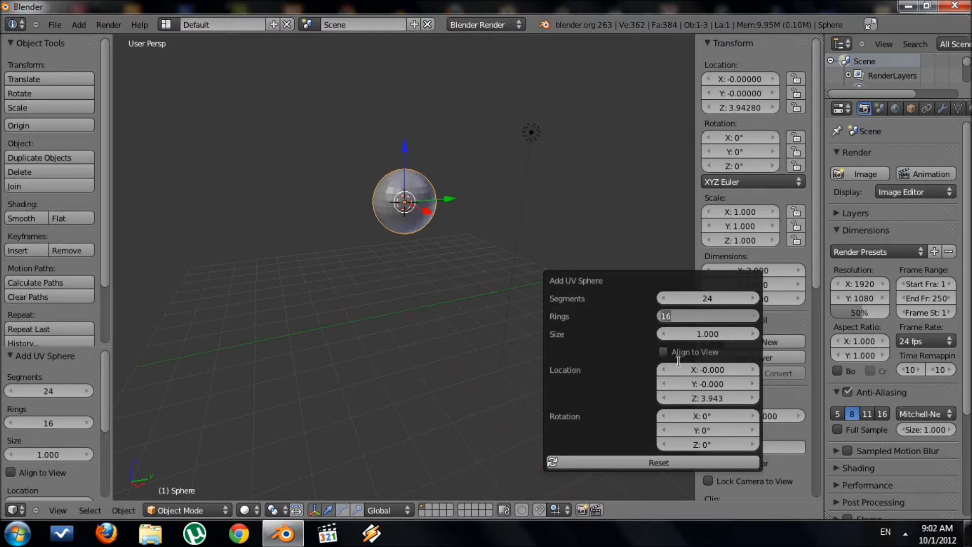
{"action": "key", "text": "Return"}
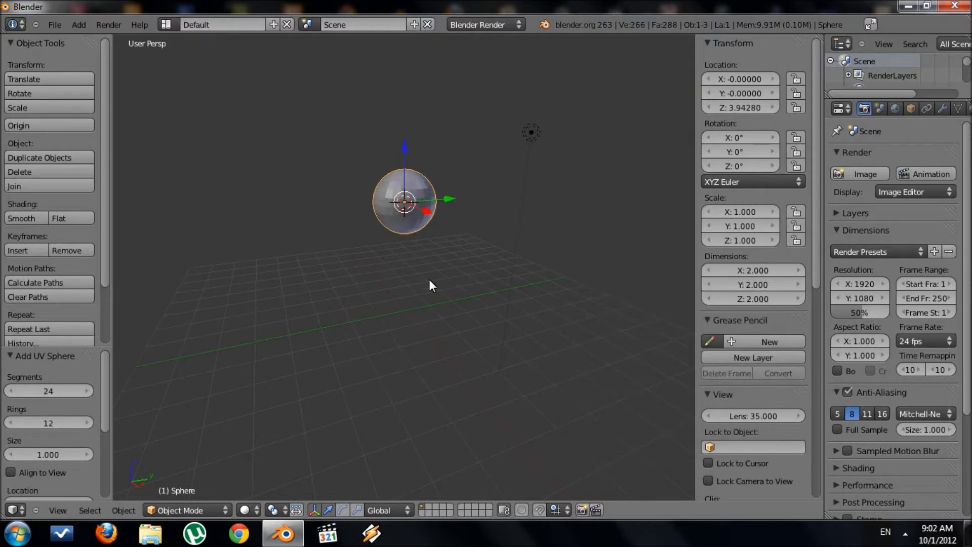
{"action": "left_click_drag", "start_coordinate": [429, 280], "coordinate": [456, 343], "text": "alt+shift"}
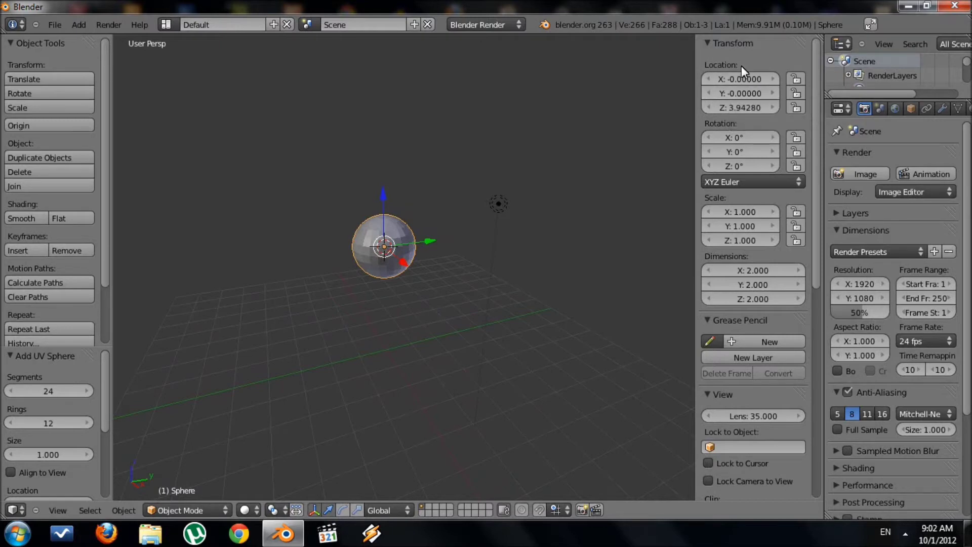
Set the sphere's Location Z to 0 in the N-panel
{"action": "left_click", "coordinate": [754, 107]}
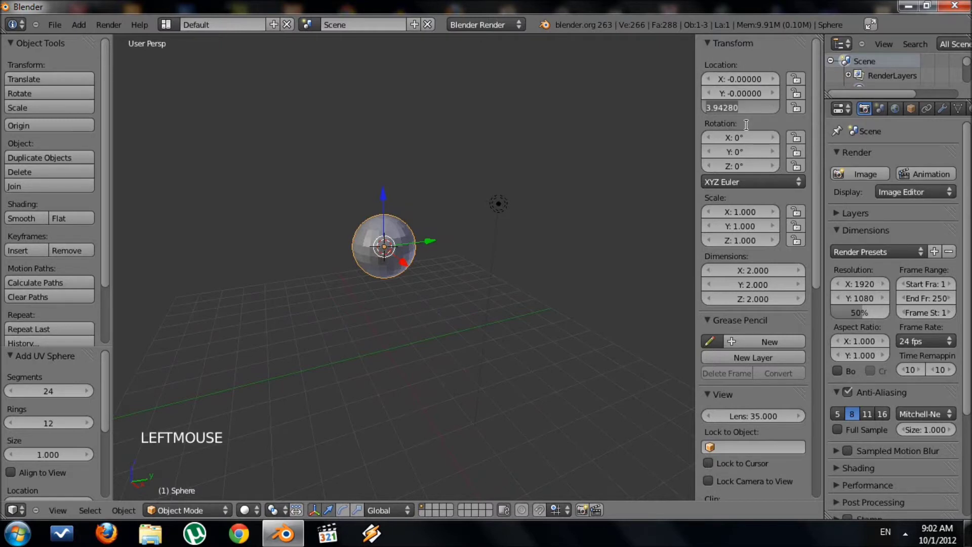
{"action": "type", "text": "0"}
{"action": "key", "text": "Return"}
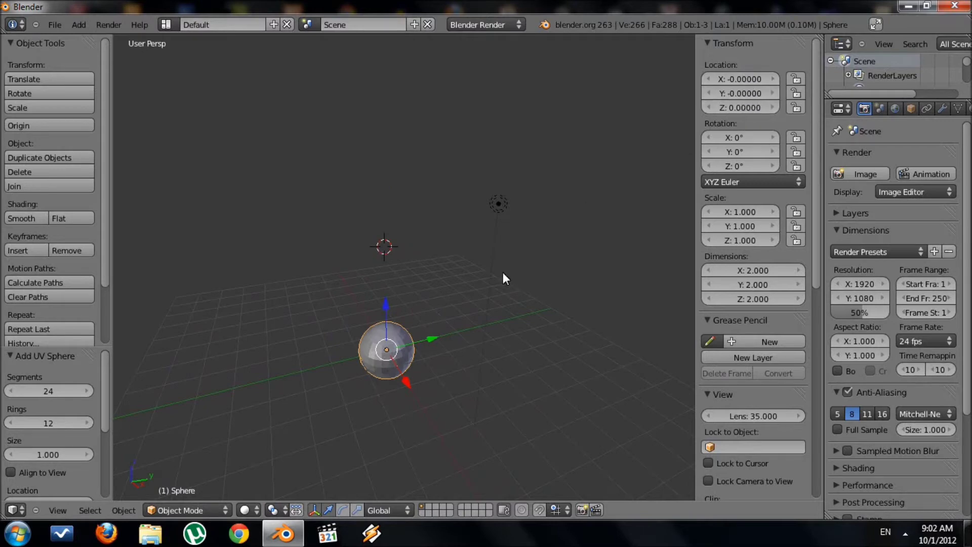
{"action": "left_click_drag", "start_coordinate": [502, 272], "coordinate": [515, 208], "text": "alt+shift"}
{"action": "scroll", "coordinate": [498, 289], "scroll_direction": "up", "scroll_amount": 3}
{"action": "left_click_drag", "start_coordinate": [497, 288], "coordinate": [497, 256], "text": "alt+shift"}
{"action": "scroll", "coordinate": [497, 256], "scroll_direction": "up", "scroll_amount": 2}
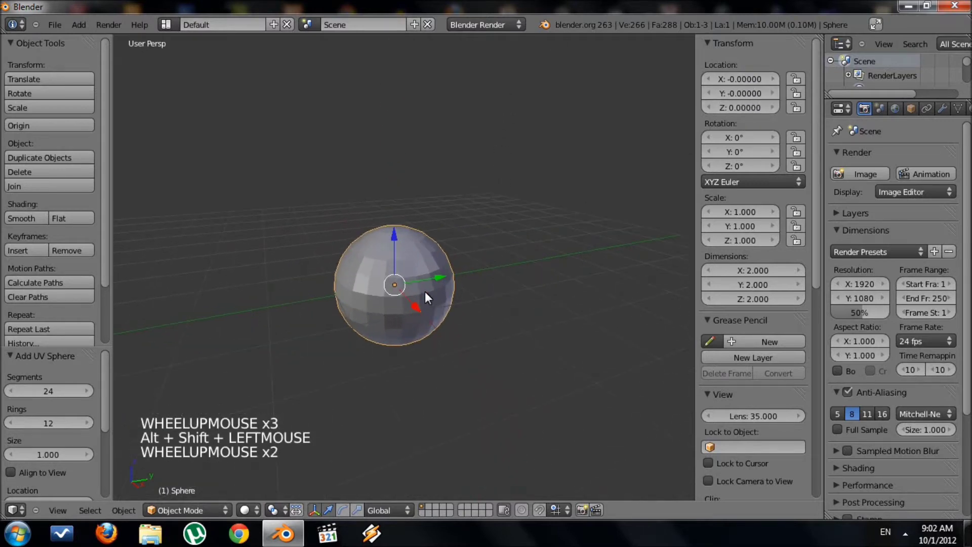
{"action": "left_click_drag", "start_coordinate": [425, 292], "coordinate": [402, 310], "text": "alt"}
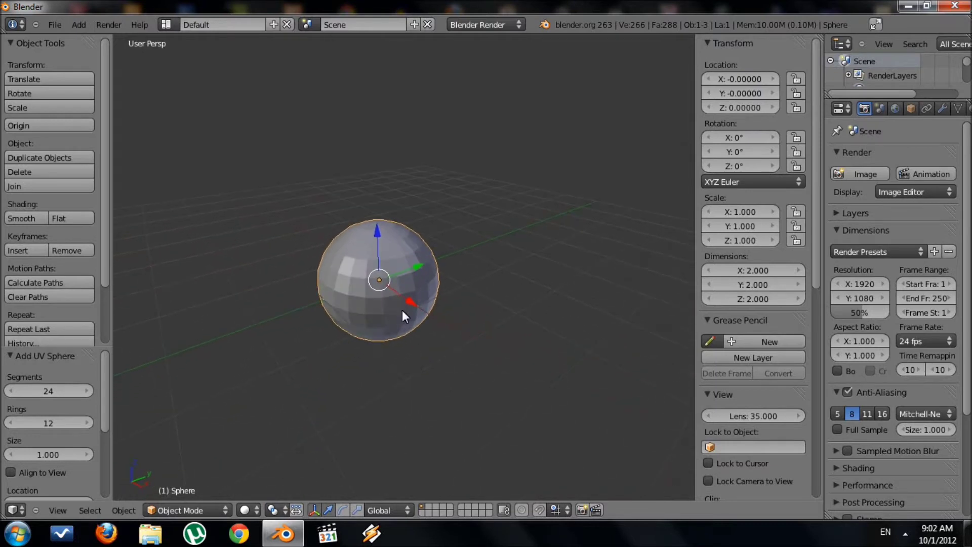
Apply smooth shading to the sphere and switch to front orthographic view
{"action": "left_click", "coordinate": [26, 222]}
{"action": "mouse_move", "coordinate": [228, 314]}
{"action": "left_mouse_down", "text": "alt"}
{"action": "mouse_move", "coordinate": [266, 333]}
{"action": "mouse_move", "coordinate": [375, 307]}
{"action": "left_mouse_up", "text": "alt"}
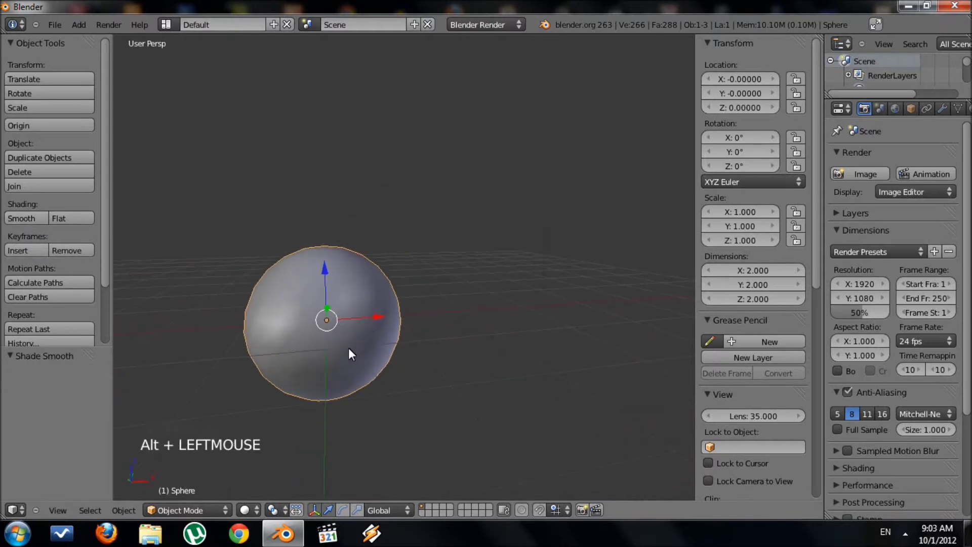
{"action": "left_click_drag", "start_coordinate": [348, 348], "coordinate": [470, 310], "text": "alt+shift"}
{"action": "scroll", "coordinate": [512, 346], "scroll_direction": "up", "scroll_amount": 1}
{"action": "left_click_drag", "start_coordinate": [512, 347], "coordinate": [473, 348], "text": "alt+shift"}
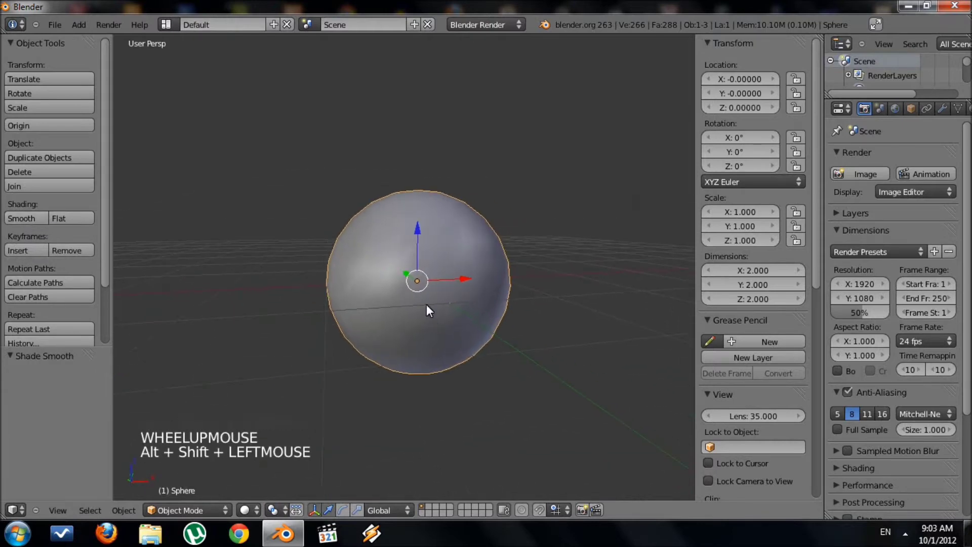
{"action": "key", "text": "KP_1"}
{"action": "key", "text": "KP_5"}
In Edit Mode, select the whole sphere mesh in wireframe and rotate it 90° about X
{"action": "scroll", "coordinate": [446, 312], "scroll_direction": "up", "scroll_amount": 2}
{"action": "left_click_drag", "start_coordinate": [451, 345], "coordinate": [428, 310], "text": "alt+shift"}
{"action": "key", "text": "Tab"}
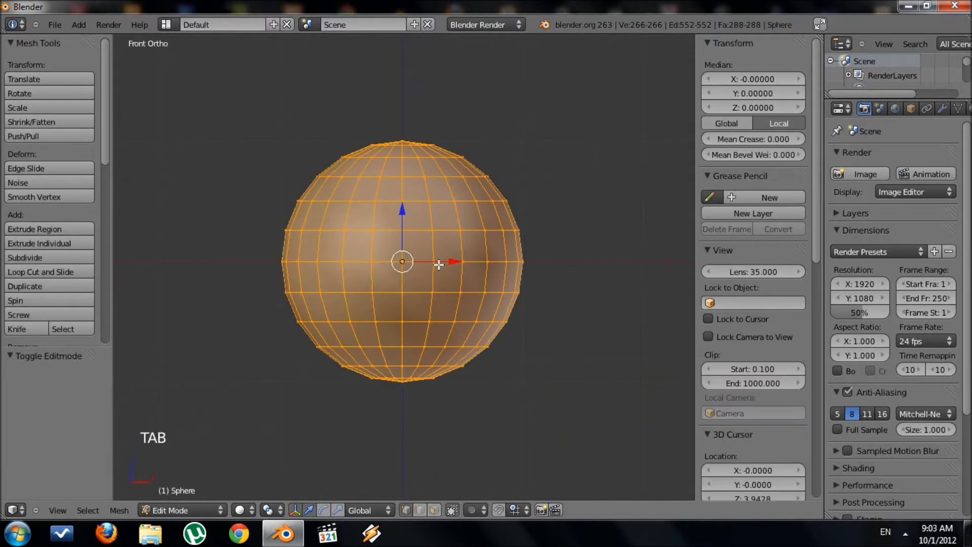
{"action": "key", "text": "a"}
{"action": "key", "text": "a"}
{"action": "key", "text": "z"}
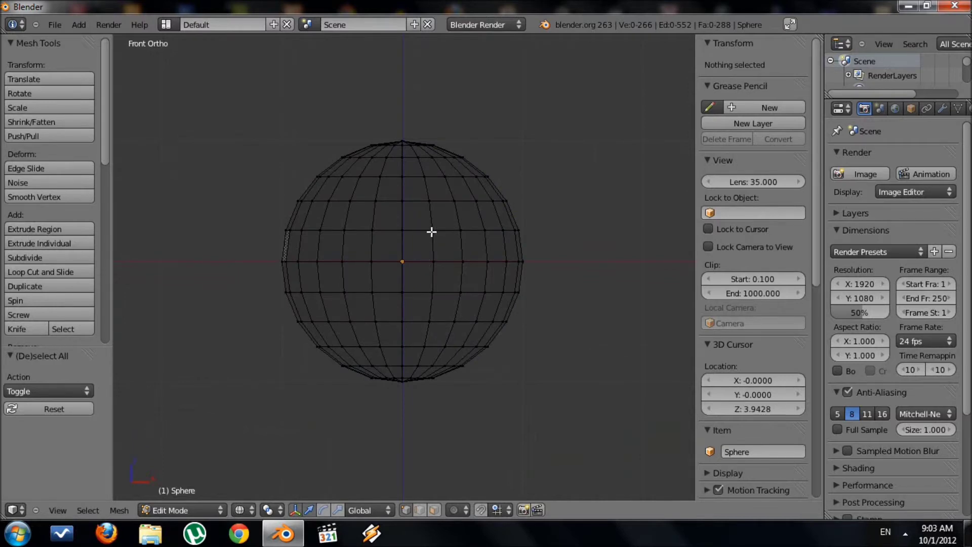
{"action": "key", "text": "l"}
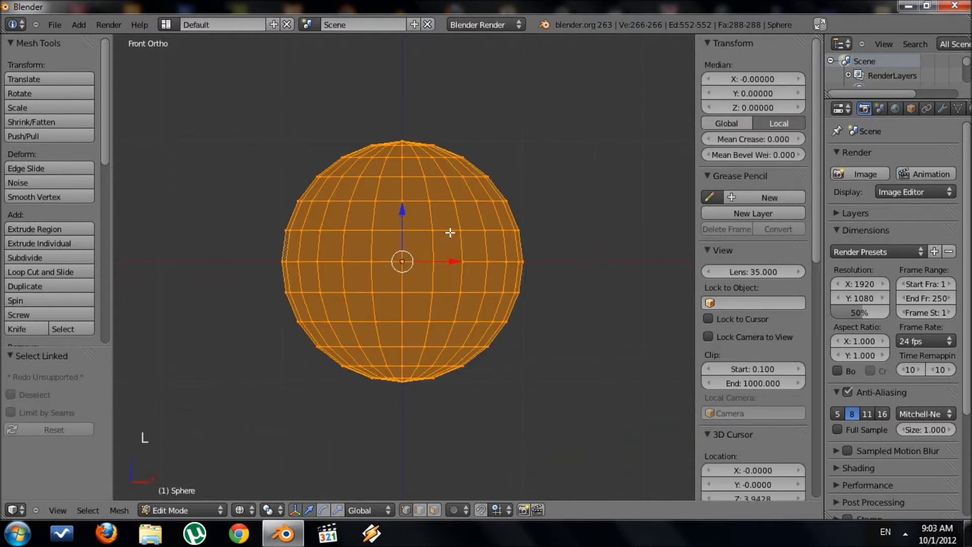
{"action": "key", "text": "r"}
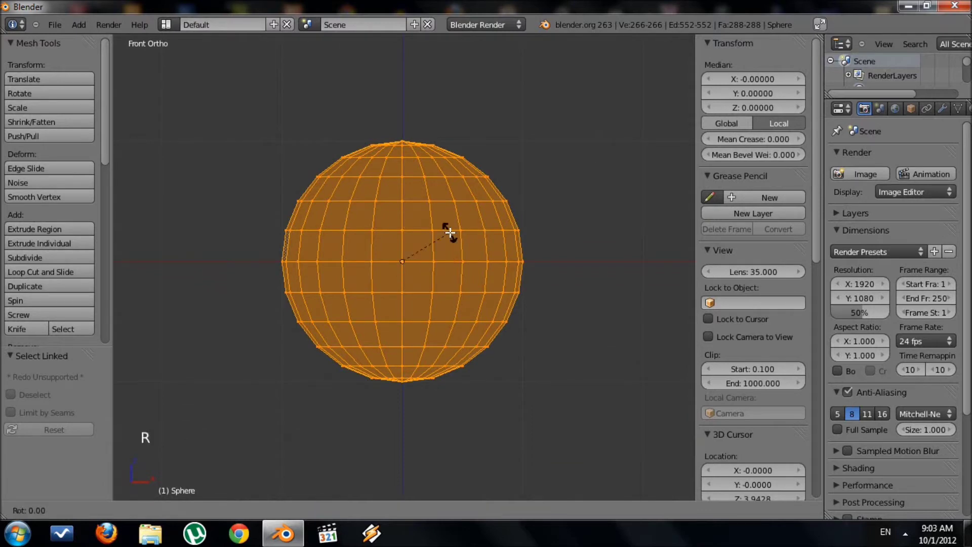
{"action": "type", "text": "90"}
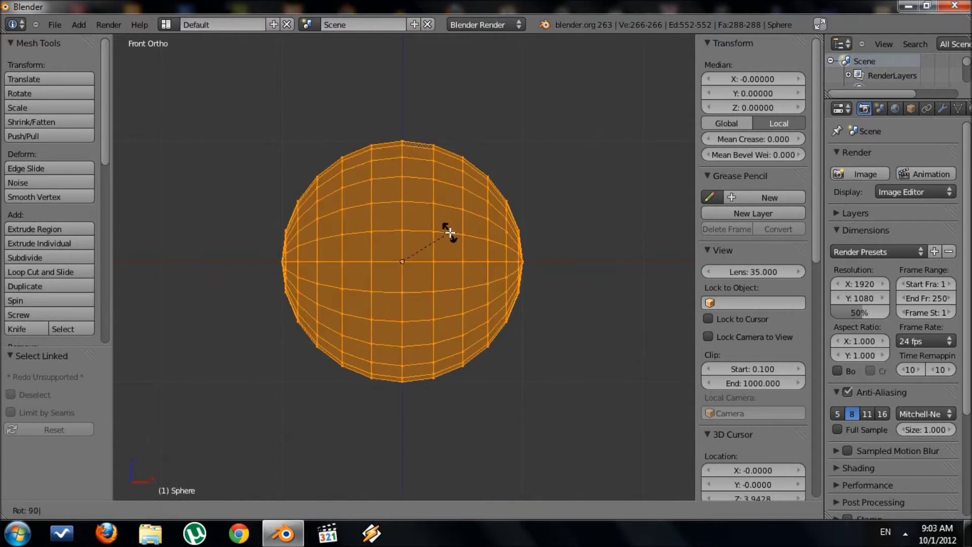
{"action": "key", "text": "Return"}
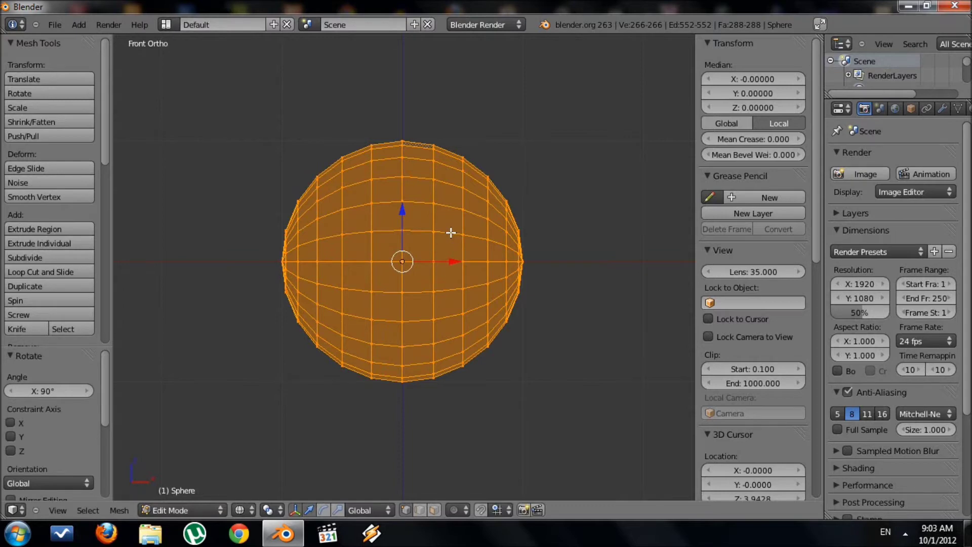
{"action": "left_click_drag", "start_coordinate": [447, 191], "coordinate": [373, 187], "text": "alt+shift"}
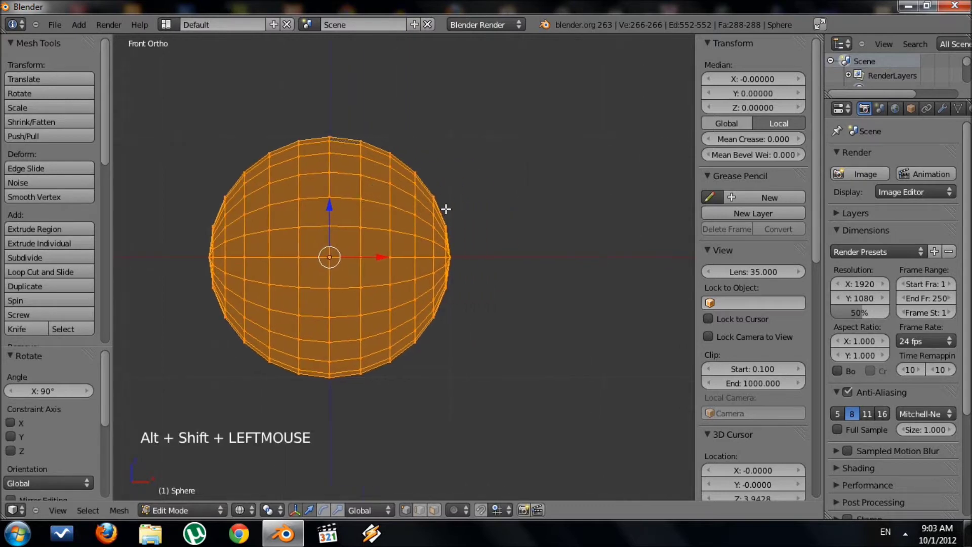
Circle-select the vertices of the sphere's right half
{"action": "key", "text": "a"}
{"action": "key", "text": "b"}
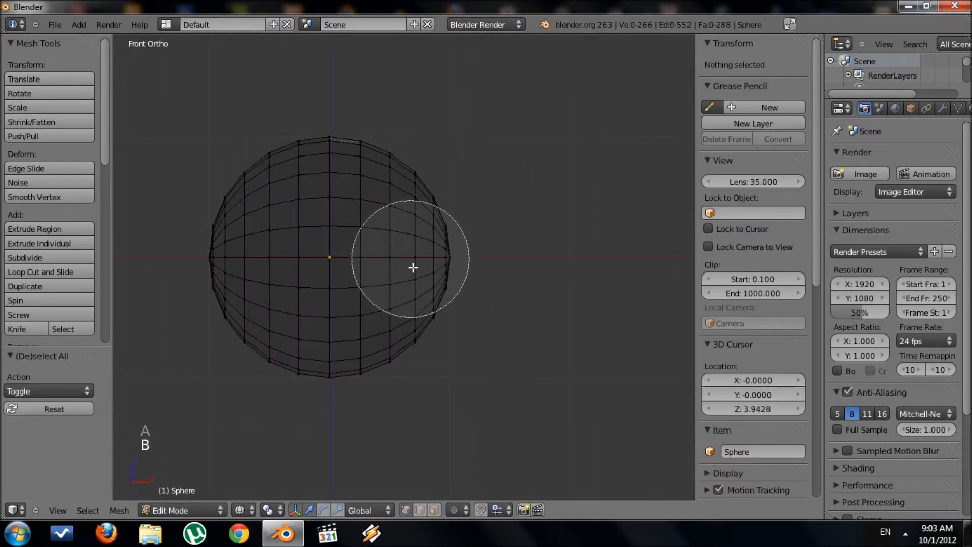
{"action": "right_click", "coordinate": [404, 358]}
{"action": "key", "text": "b"}
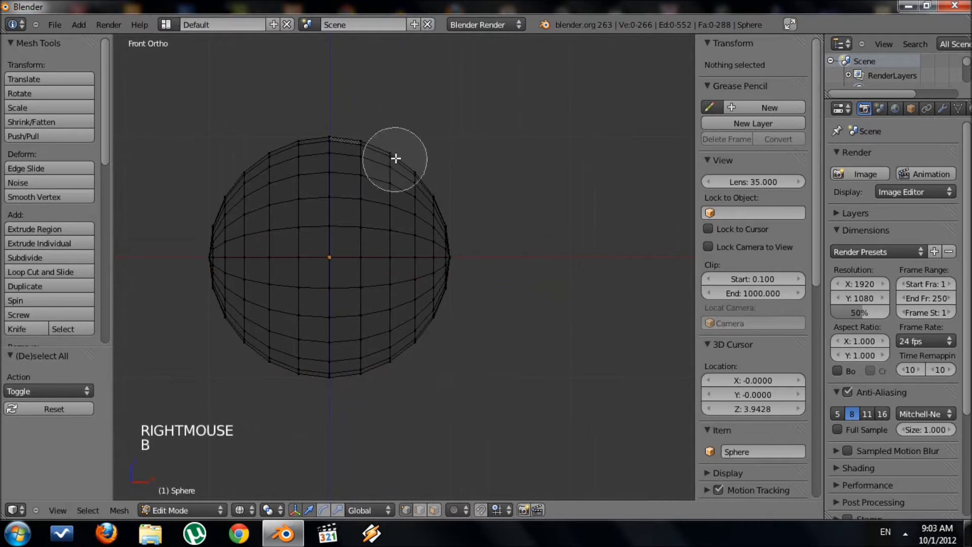
{"action": "mouse_move", "coordinate": [395, 144]}
{"action": "left_mouse_down"}
{"action": "mouse_move", "coordinate": [398, 356]}
{"action": "mouse_move", "coordinate": [440, 276]}
{"action": "mouse_move", "coordinate": [431, 185]}
{"action": "left_mouse_up"}
{"action": "right_click", "coordinate": [431, 185]}
{"action": "left_click_drag", "start_coordinate": [366, 321], "coordinate": [397, 334], "text": "alt+shift"}
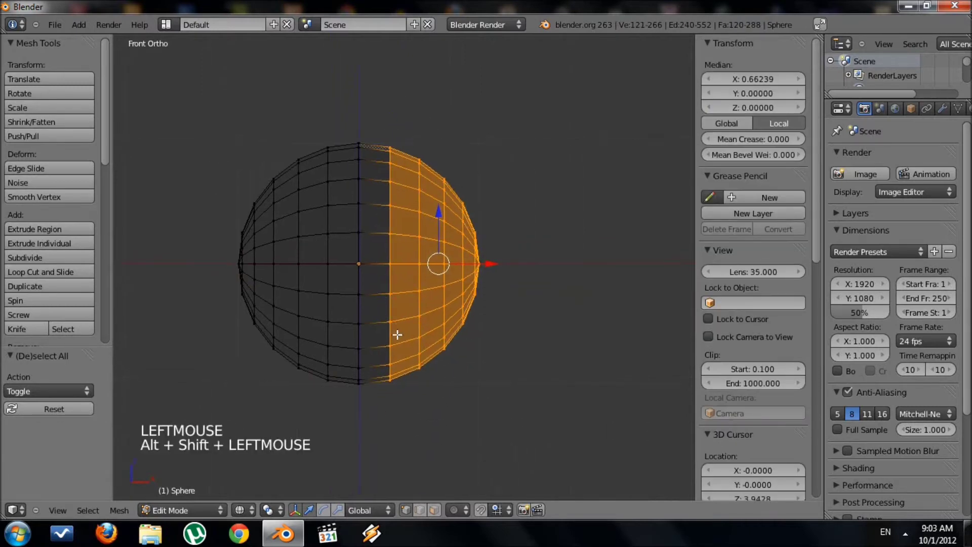
{"action": "left_click_drag", "start_coordinate": [448, 372], "coordinate": [435, 371], "text": "alt+shift"}
{"action": "left_click_drag", "start_coordinate": [387, 347], "coordinate": [398, 352], "text": "alt+shift"}
Delete the selected right-half vertices, leaving a 145-vertex hemisphere
{"action": "key", "text": "g"}
{"action": "right_click", "coordinate": [423, 390]}
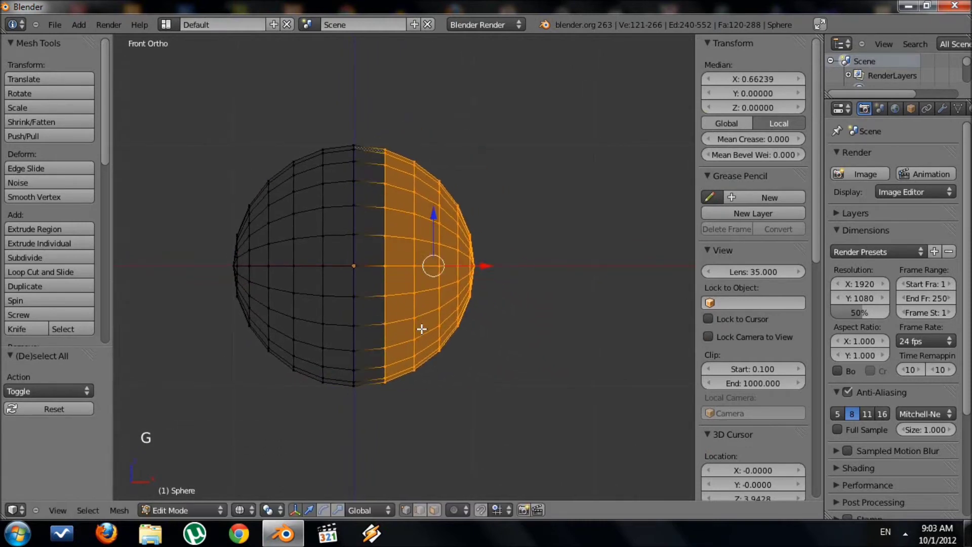
{"action": "right_click", "coordinate": [414, 319]}
{"action": "key", "text": "ctrl+z"}
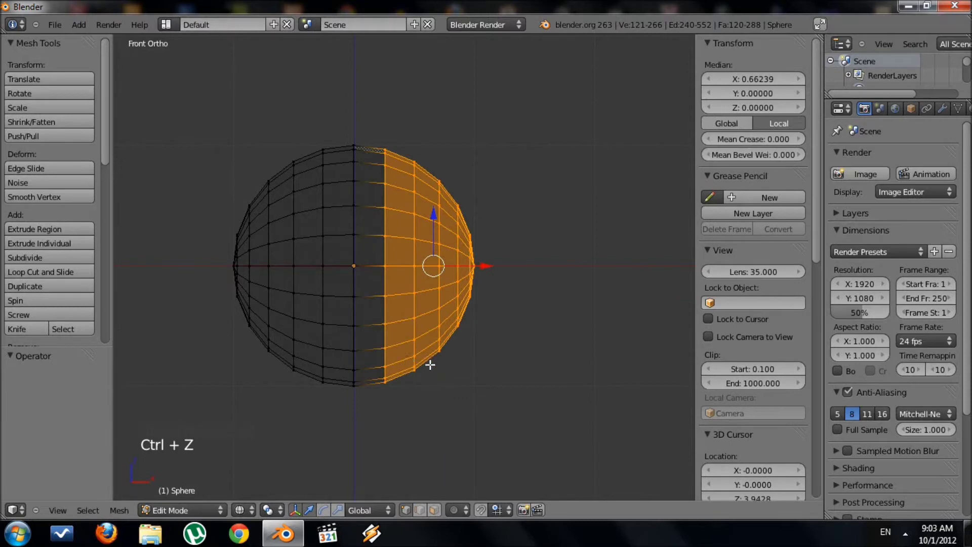
{"action": "key", "text": "x"}
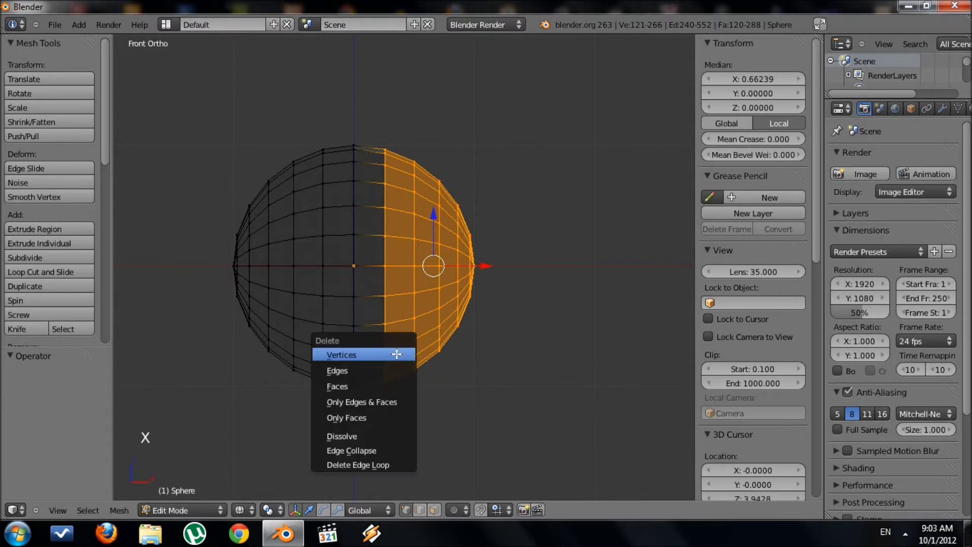
{"action": "left_click", "coordinate": [397, 354]}
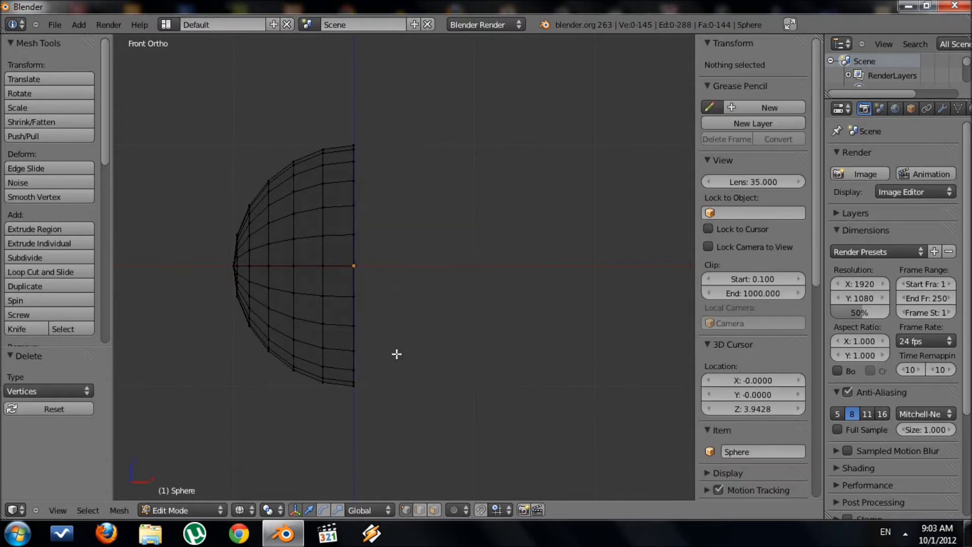
{"action": "mouse_move", "coordinate": [383, 319]}
{"action": "left_mouse_down", "text": "alt+shift"}
{"action": "mouse_move", "coordinate": [389, 287]}
{"action": "mouse_move", "coordinate": [321, 324]}
{"action": "mouse_move", "coordinate": [311, 310]}
{"action": "mouse_move", "coordinate": [343, 274]}
{"action": "left_mouse_up", "text": "alt+shift"}
Circle-select the hemisphere's open rim vertices in front orthographic wireframe view
{"action": "key", "text": "b"}
{"action": "scroll", "coordinate": [354, 162], "scroll_direction": "up", "scroll_amount": 3}
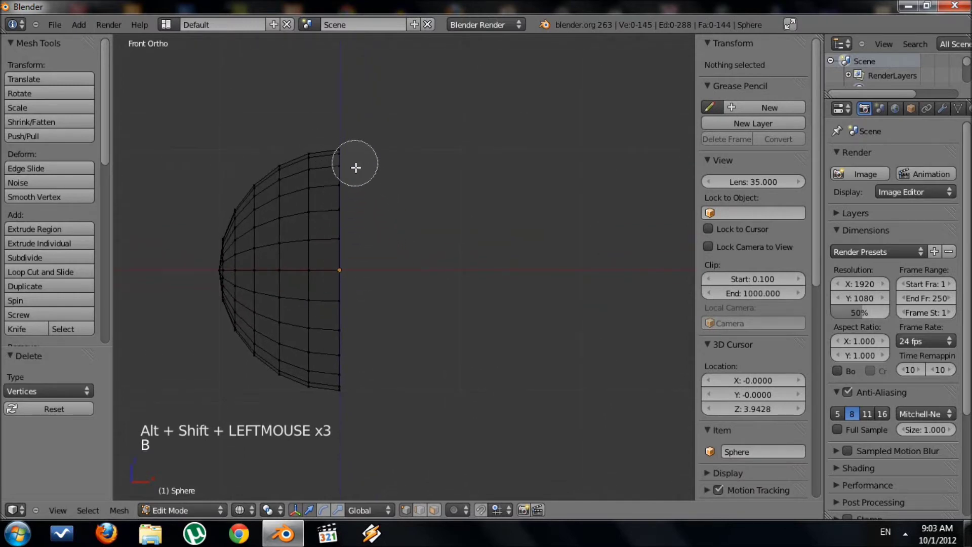
{"action": "mouse_move", "coordinate": [354, 162]}
{"action": "left_mouse_down"}
{"action": "mouse_move", "coordinate": [348, 147]}
{"action": "mouse_move", "coordinate": [336, 200]}
{"action": "mouse_move", "coordinate": [350, 249]}
{"action": "mouse_move", "coordinate": [350, 413]}
{"action": "left_mouse_up"}
{"action": "right_click", "coordinate": [349, 413]}
{"action": "mouse_move", "coordinate": [368, 358]}
{"action": "left_mouse_down", "text": "alt+shift"}
{"action": "mouse_move", "coordinate": [445, 333]}
{"action": "mouse_move", "coordinate": [423, 336]}
{"action": "mouse_move", "coordinate": [403, 417]}
{"action": "mouse_move", "coordinate": [411, 373]}
{"action": "left_mouse_up", "text": "alt+shift"}
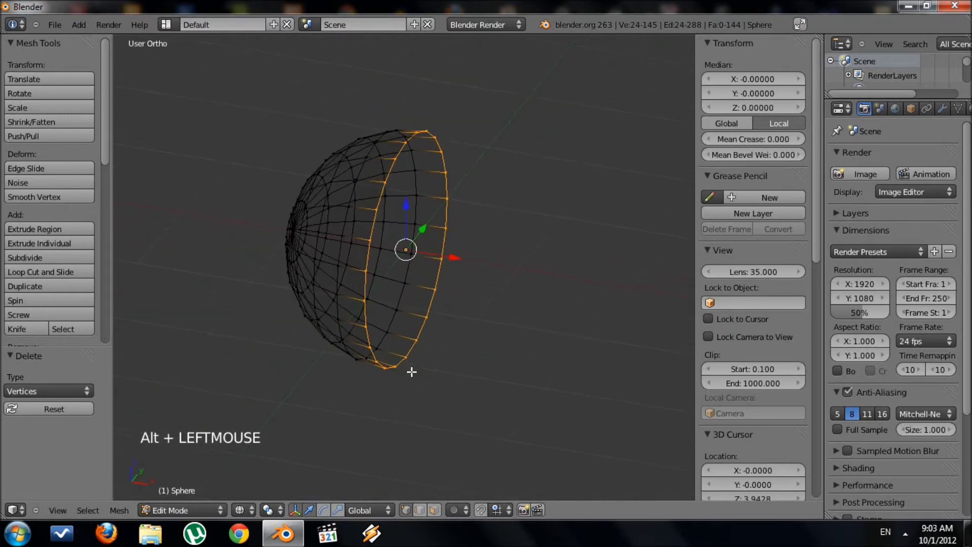
{"action": "key", "text": "KP_1"}
{"action": "mouse_move", "coordinate": [433, 338]}
{"action": "left_mouse_down", "text": "alt+shift"}
{"action": "mouse_move", "coordinate": [358, 349]}
{"action": "mouse_move", "coordinate": [391, 357]}
{"action": "mouse_move", "coordinate": [354, 365]}
{"action": "mouse_move", "coordinate": [354, 393]}
{"action": "mouse_move", "coordinate": [313, 409]}
{"action": "mouse_move", "coordinate": [345, 393]}
{"action": "mouse_move", "coordinate": [365, 404]}
{"action": "mouse_move", "coordinate": [379, 378]}
{"action": "left_mouse_up", "text": "alt+shift"}
{"action": "key", "text": "z"}
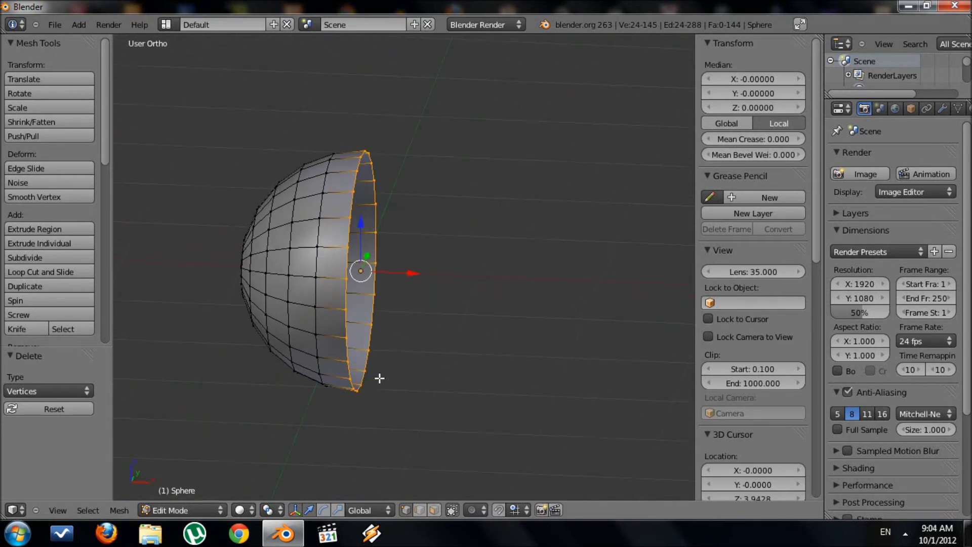
{"action": "key", "text": "KP_1"}
{"action": "key", "text": "KP_5"}
{"action": "key", "text": "KP_5"}
{"action": "key", "text": "z"}
{"action": "key", "text": "a"}
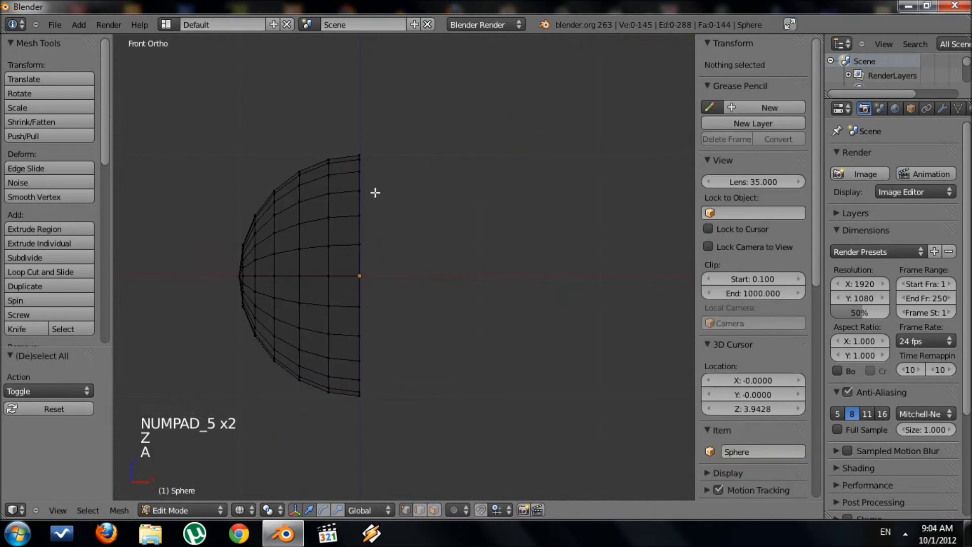
{"action": "key", "text": "b"}
{"action": "mouse_move", "coordinate": [371, 138]}
{"action": "left_mouse_down"}
{"action": "mouse_move", "coordinate": [353, 413]}
{"action": "mouse_move", "coordinate": [340, 394]}
{"action": "mouse_move", "coordinate": [380, 354]}
{"action": "mouse_move", "coordinate": [329, 358]}
{"action": "left_mouse_up"}
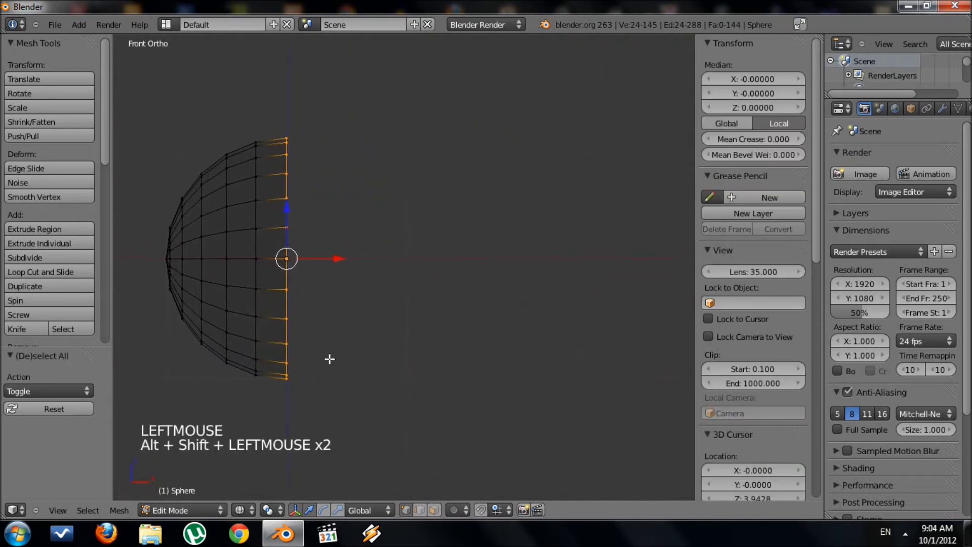
{"action": "scroll", "coordinate": [324, 340], "scroll_direction": "down", "scroll_amount": 3}
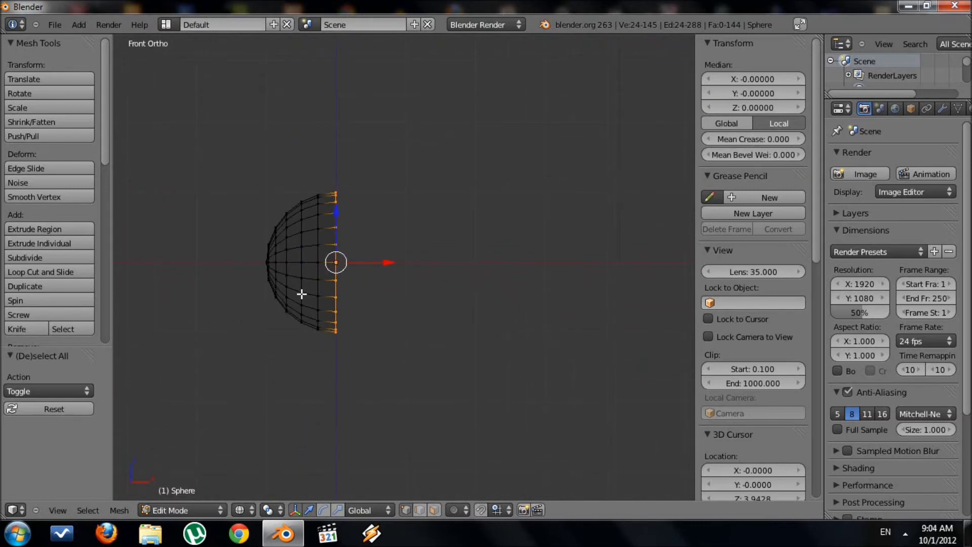
Extrude the rim 2.766 units along X into a cylindrical body
{"action": "key", "text": "e"}
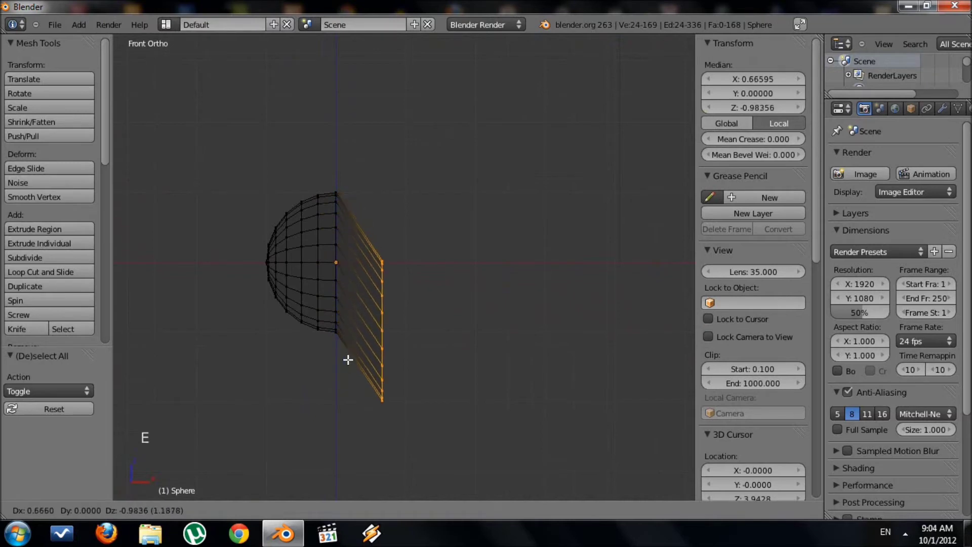
{"action": "key", "text": "x"}
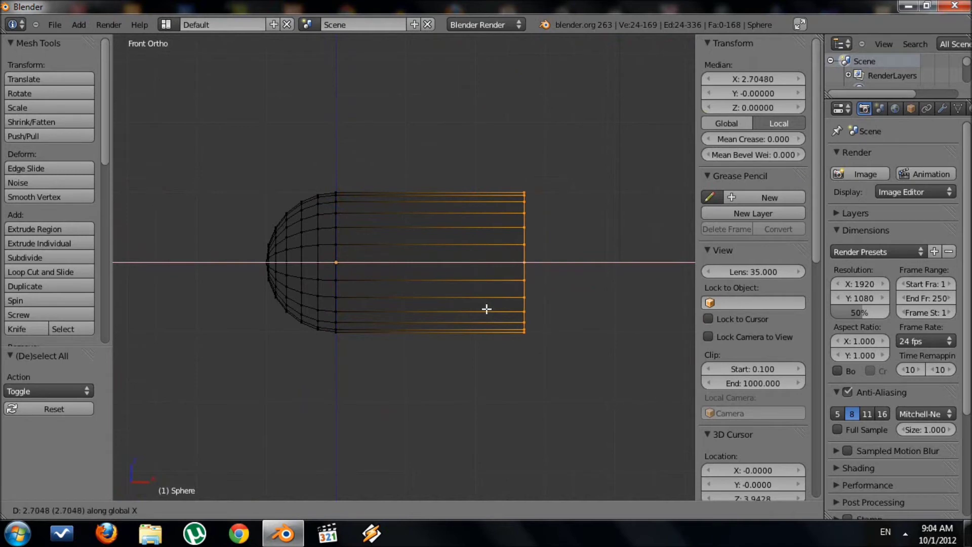
{"action": "left_click", "coordinate": [495, 308]}
{"action": "left_click", "coordinate": [468, 315], "text": "alt+shift"}
{"action": "middle_click_drag", "start_coordinate": [468, 316], "coordinate": [340, 322], "text": "shift"}
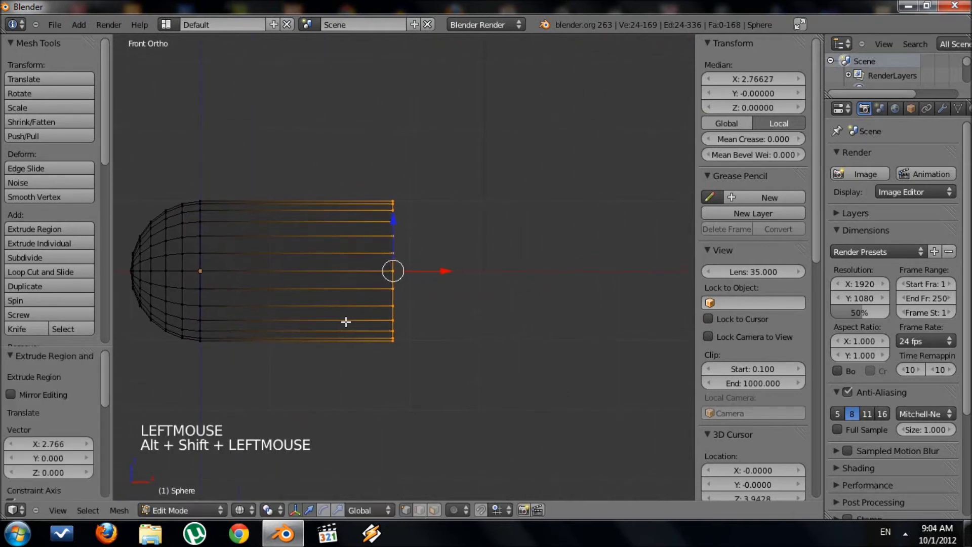
{"action": "left_click", "coordinate": [365, 330], "text": "alt+shift"}
{"action": "scroll", "coordinate": [365, 329], "scroll_direction": "up", "scroll_amount": 3}
{"action": "left_click_drag", "start_coordinate": [384, 356], "coordinate": [346, 349], "text": "alt+shift"}
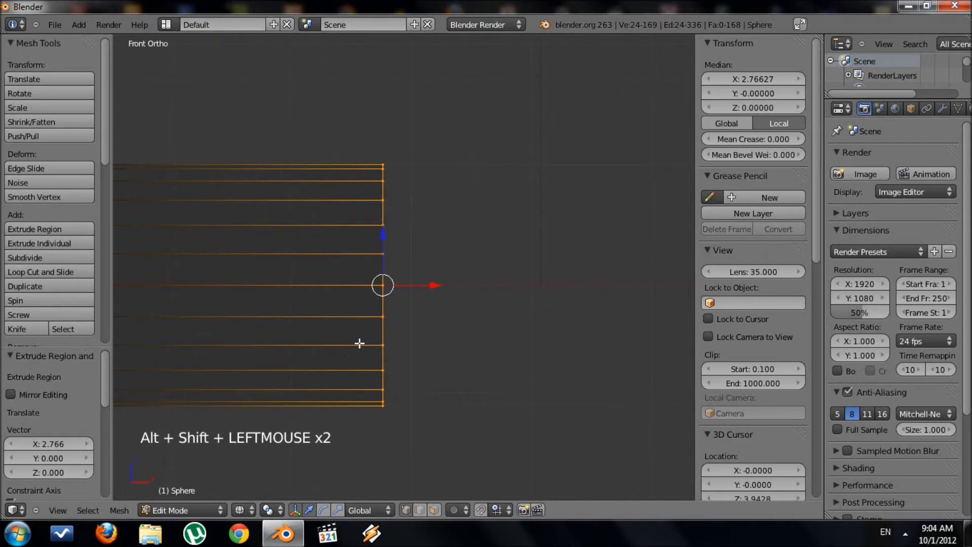
{"action": "left_click_drag", "start_coordinate": [406, 343], "coordinate": [453, 330], "text": "alt+shift"}
{"action": "scroll", "coordinate": [395, 300], "scroll_direction": "down", "scroll_amount": 3}
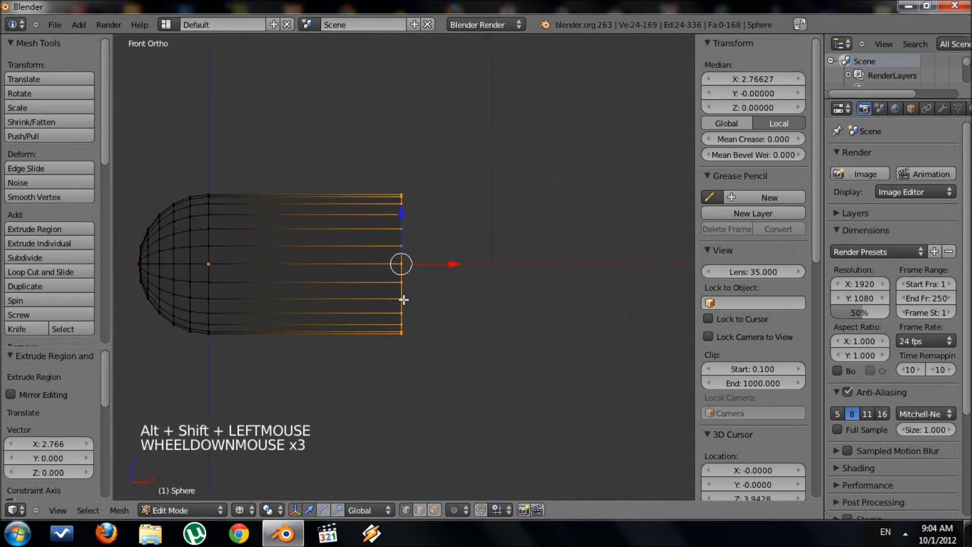
{"action": "scroll", "coordinate": [435, 303], "scroll_direction": "up", "scroll_amount": 3}
{"action": "left_click_drag", "start_coordinate": [438, 311], "coordinate": [399, 395], "text": "alt"}
Circle-select the edge loop at the body's open rear end
{"action": "key", "text": "KP_1"}
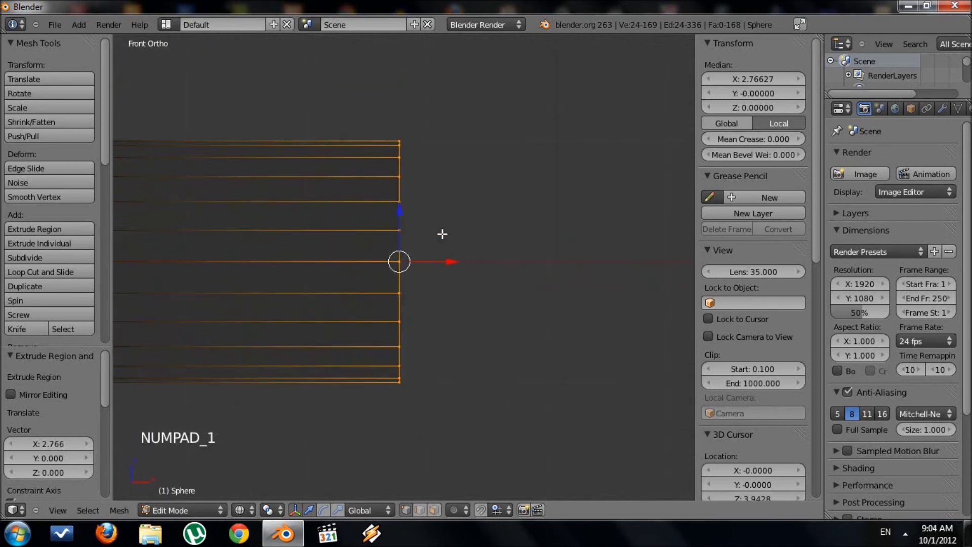
{"action": "key", "text": "z"}
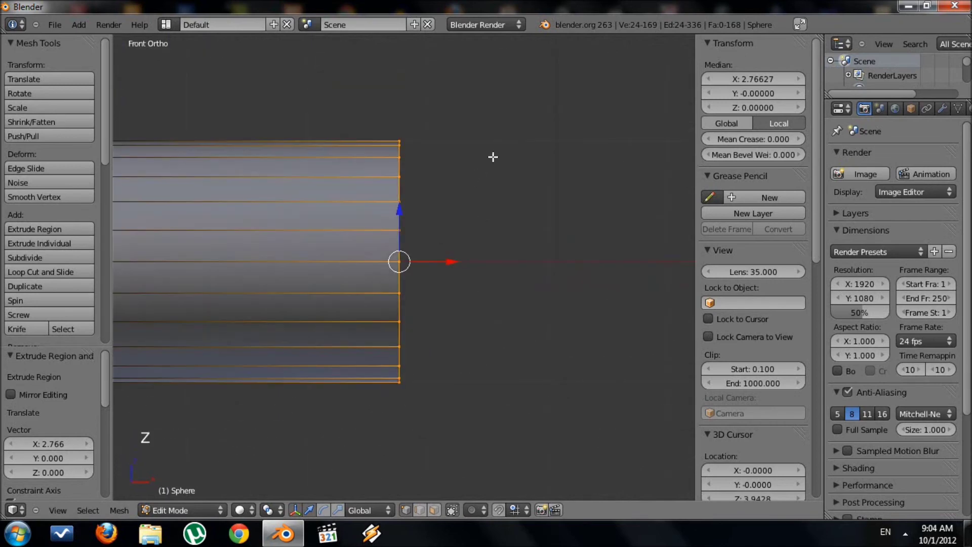
{"action": "key", "text": "a"}
{"action": "key", "text": "z"}
{"action": "key", "text": "b"}
{"action": "left_click_drag", "start_coordinate": [405, 154], "coordinate": [388, 381]}
{"action": "scroll", "coordinate": [407, 273], "scroll_direction": "down", "scroll_amount": 3}
{"action": "scroll", "coordinate": [411, 269], "scroll_direction": "up", "scroll_amount": 3}
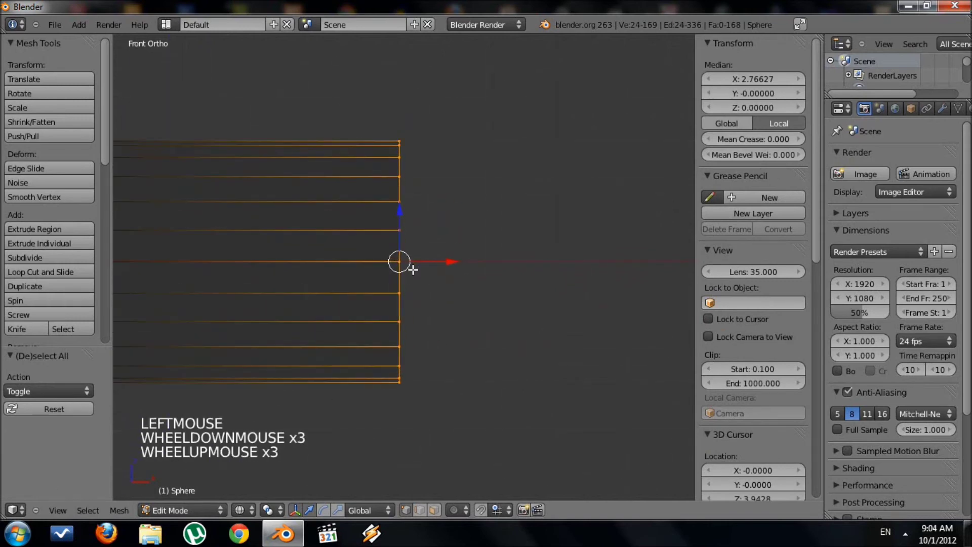
Extrude the rear loop in place and shrink it to 0.852 for the groove
{"action": "key", "text": "e"}
{"action": "key", "text": "e"}
{"action": "key", "text": "e"}
{"action": "key", "text": "e"}
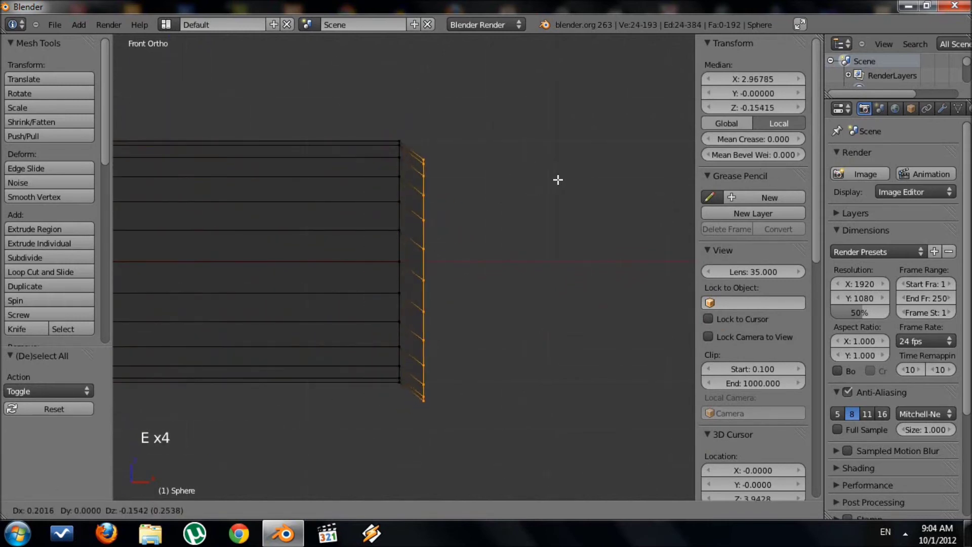
{"action": "right_click", "coordinate": [568, 159]}
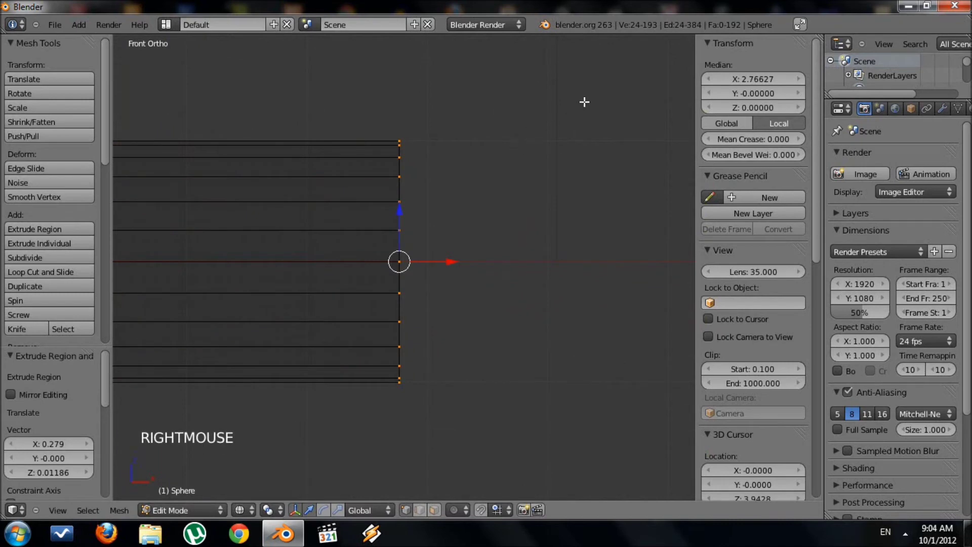
{"action": "key", "text": "s"}
{"action": "key", "text": "s"}
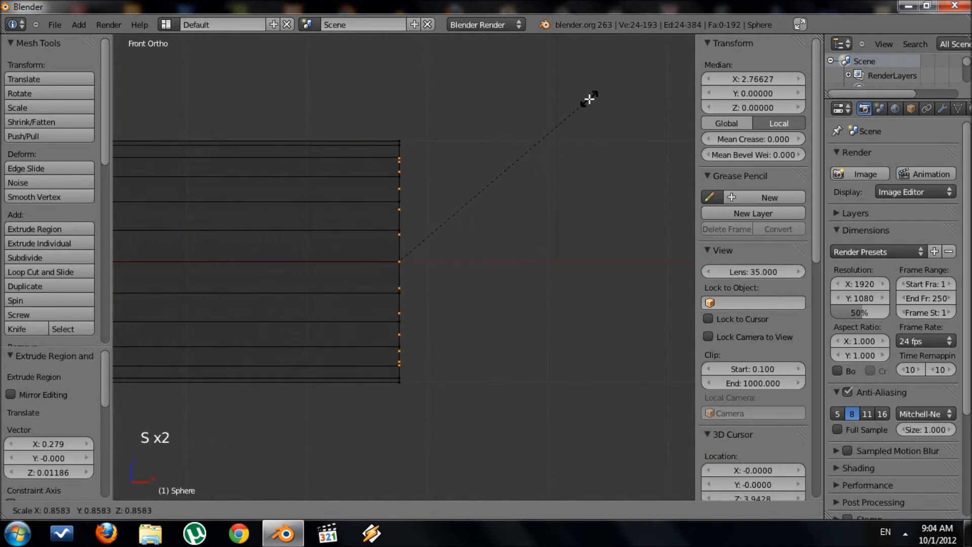
{"action": "left_click", "coordinate": [588, 101]}
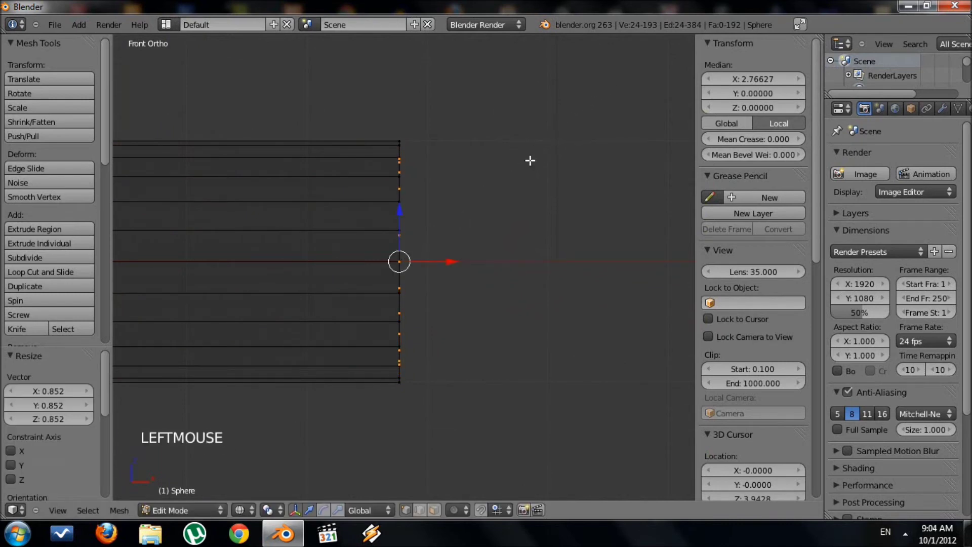
{"action": "left_click_drag", "start_coordinate": [514, 225], "coordinate": [406, 232], "text": "alt+shift"}
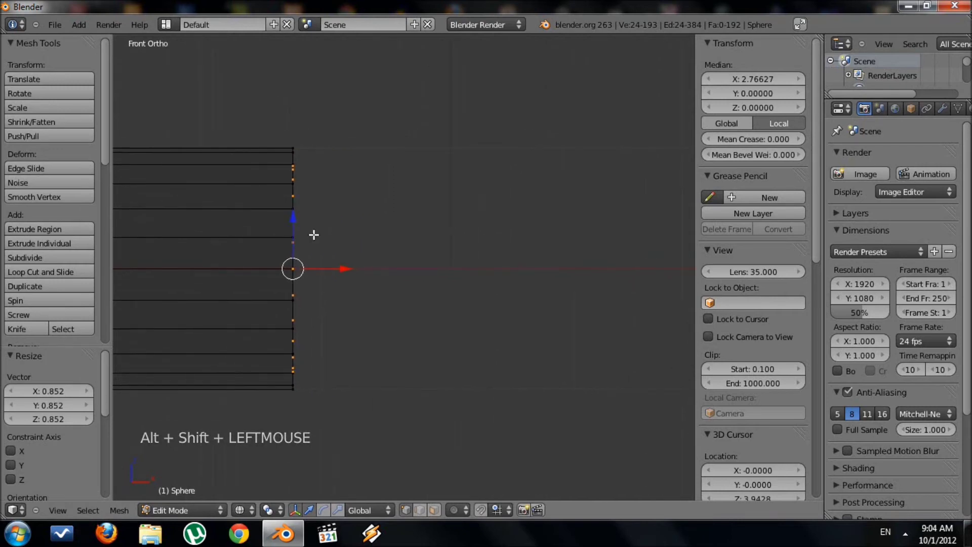
Extrude the narrowed ring twice along X to lengthen the groove
{"action": "key", "text": "e"}
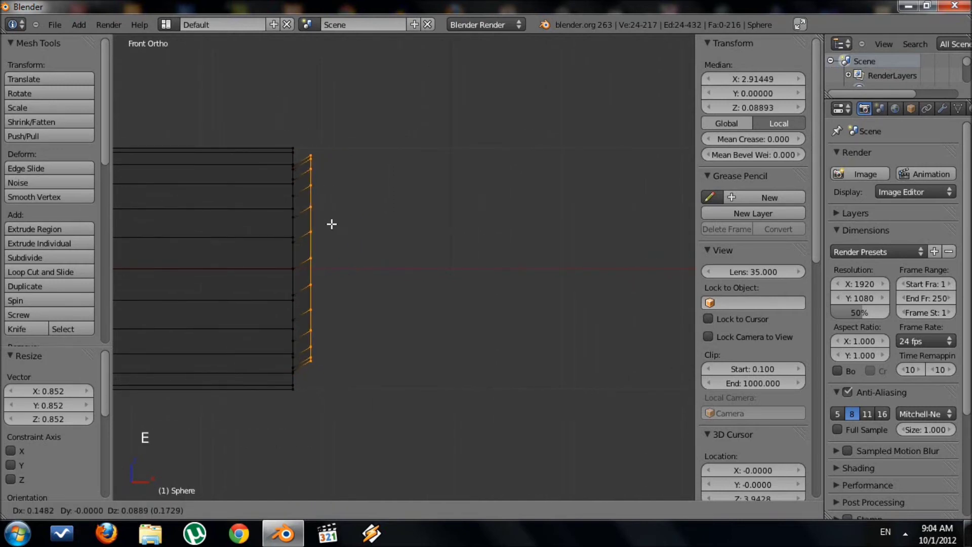
{"action": "key", "text": "x"}
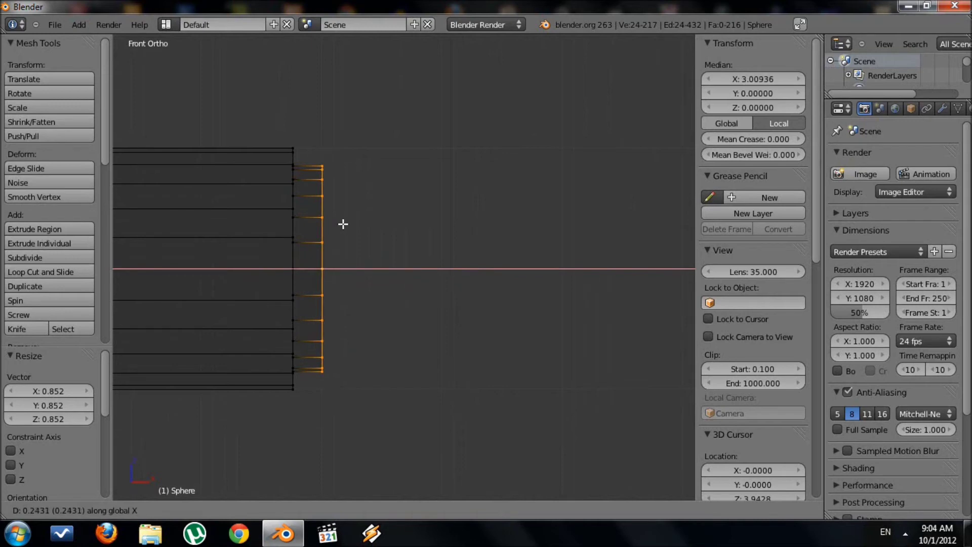
{"action": "left_click", "coordinate": [342, 224]}
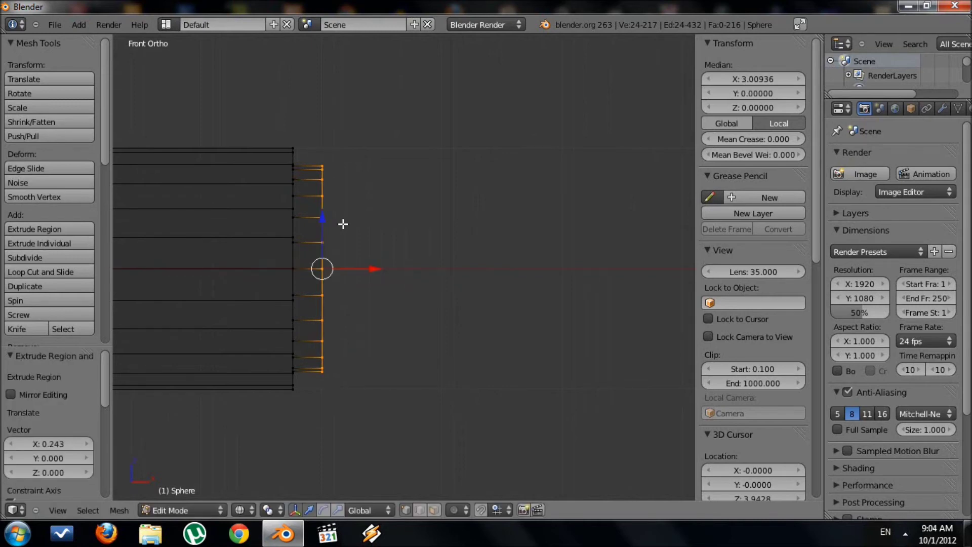
{"action": "key", "text": "e"}
{"action": "key", "text": "e"}
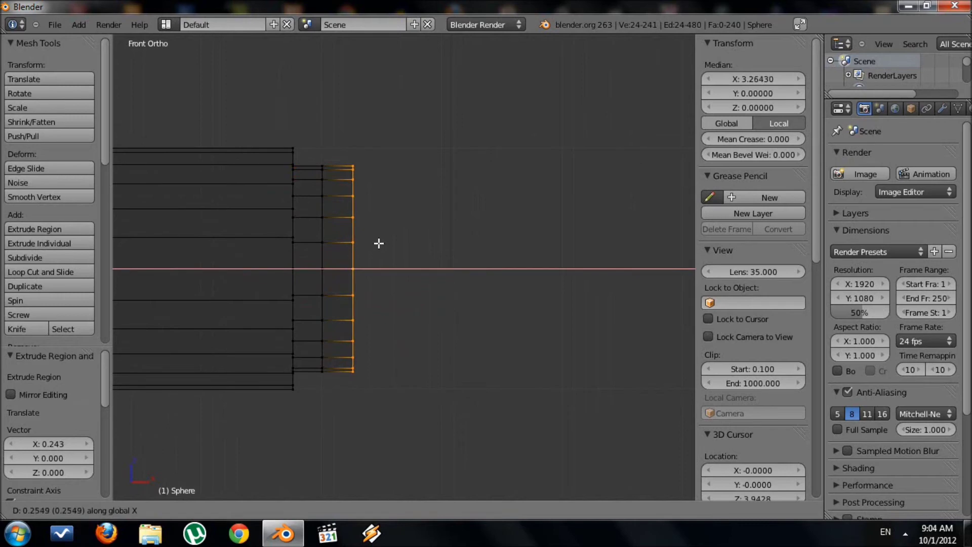
{"action": "left_click", "coordinate": [379, 244]}
Widen the new rear ring and shift it slightly along X to form the flare
{"action": "key", "text": "s"}
{"action": "key", "text": "s"}
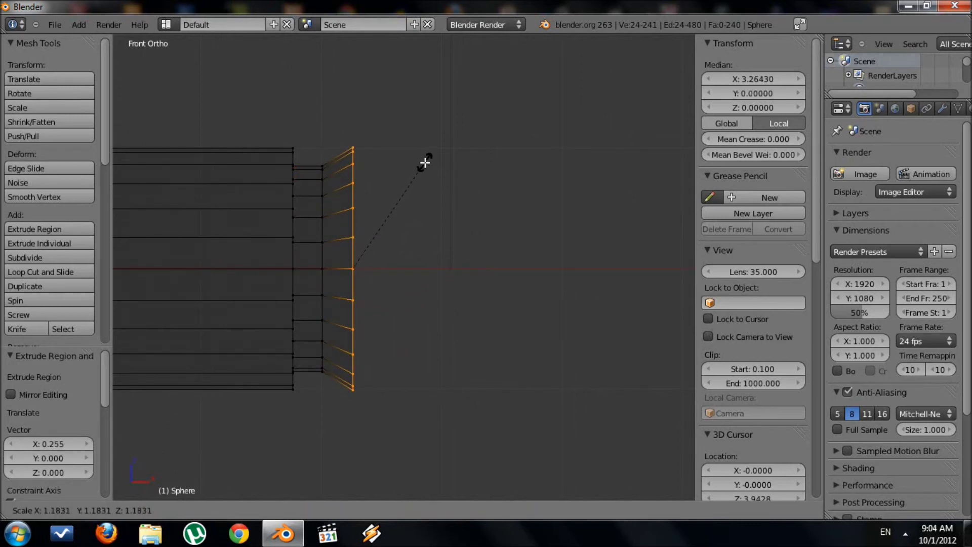
{"action": "left_click", "coordinate": [425, 162], "text": "shift"}
{"action": "key", "text": "g"}
{"action": "left_click", "coordinate": [417, 227]}
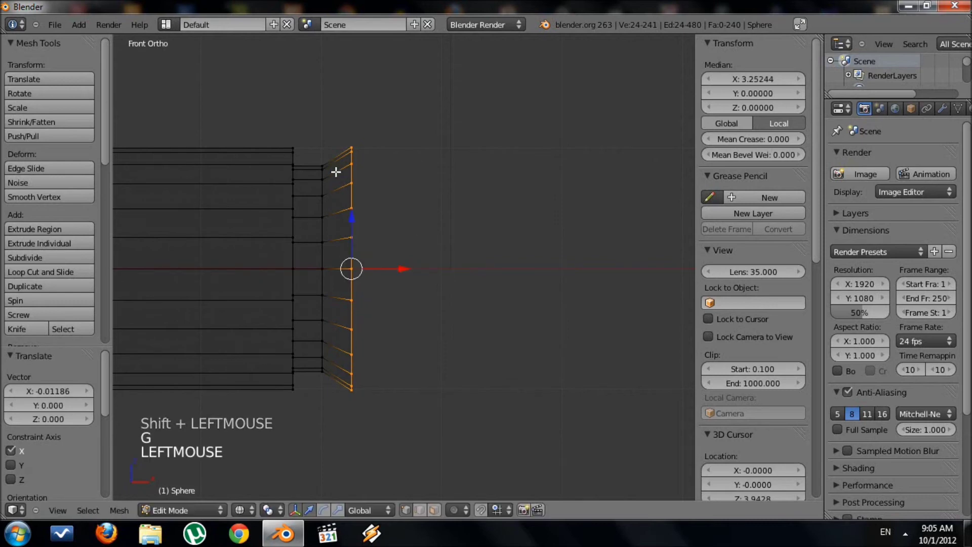
{"action": "left_click", "coordinate": [323, 233], "text": "alt+shift"}
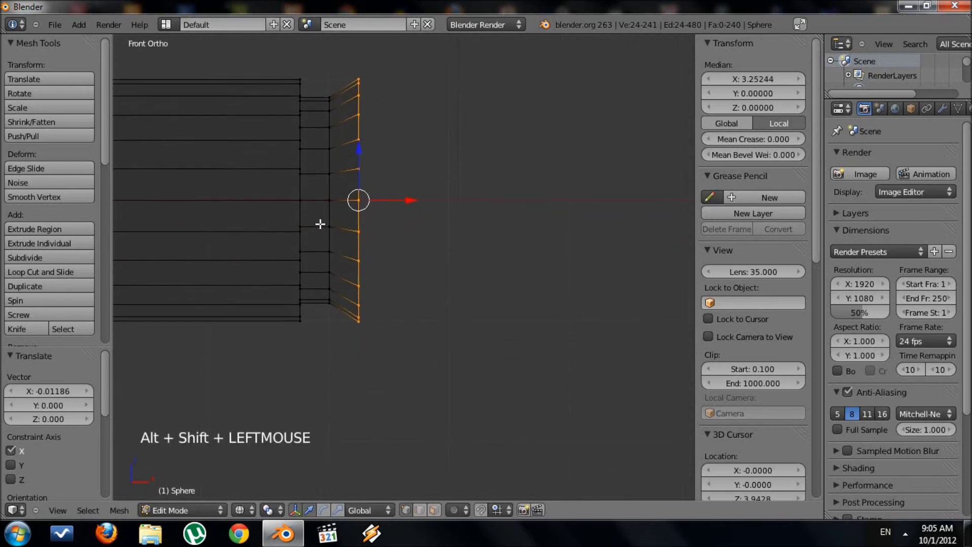
{"action": "scroll", "coordinate": [336, 239], "scroll_direction": "down", "scroll_amount": 3}
{"action": "scroll", "coordinate": [365, 245], "scroll_direction": "up", "scroll_amount": 1}
{"action": "scroll", "coordinate": [360, 250], "scroll_direction": "up", "scroll_amount": 1}
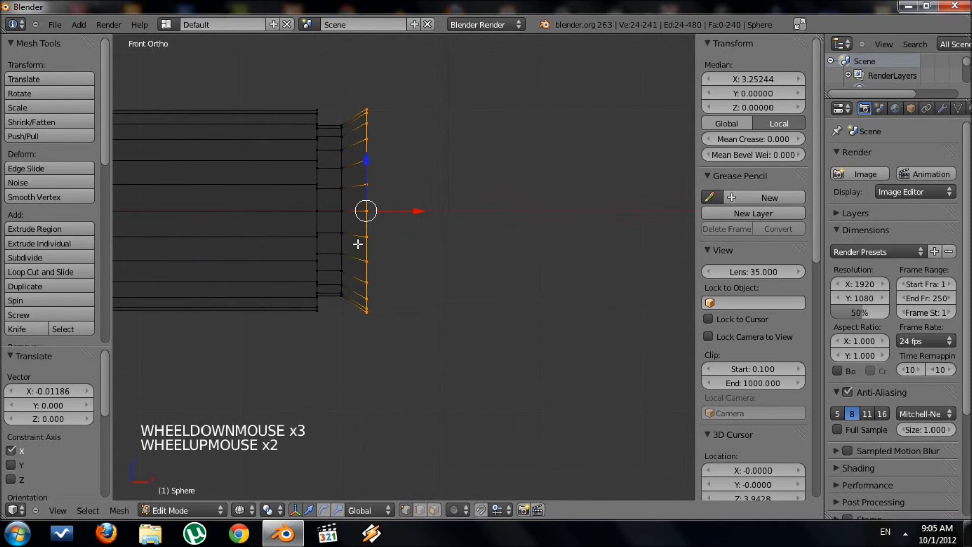
Extrude the flared ring along X into the lengthened base section
{"action": "key", "text": "e"}
{"action": "key", "text": "e"}
{"action": "key", "text": "e"}
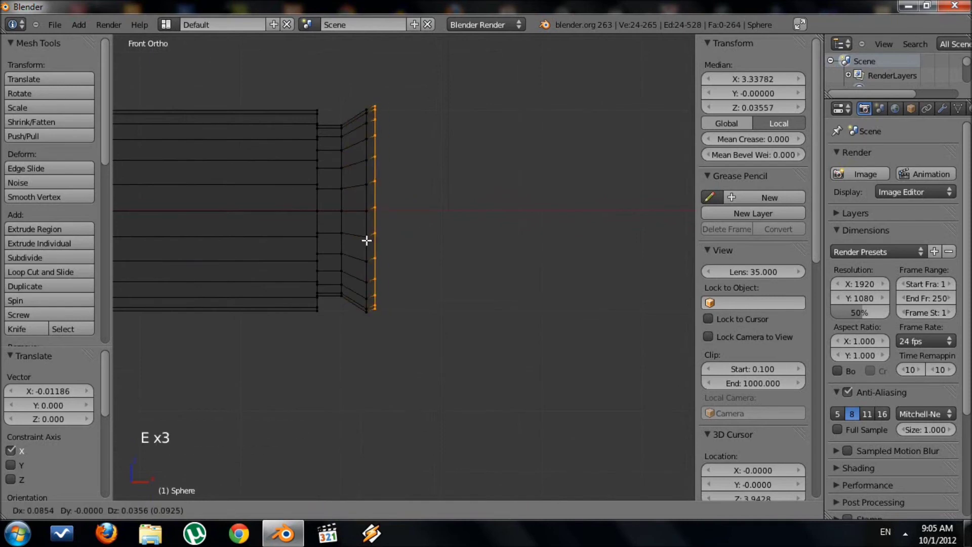
{"action": "key", "text": "x"}
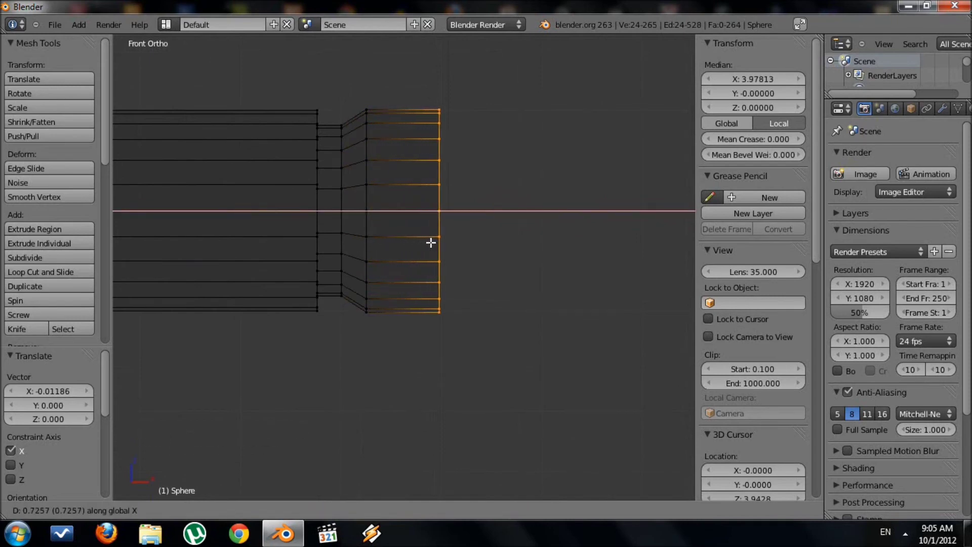
{"action": "left_click", "coordinate": [433, 242]}
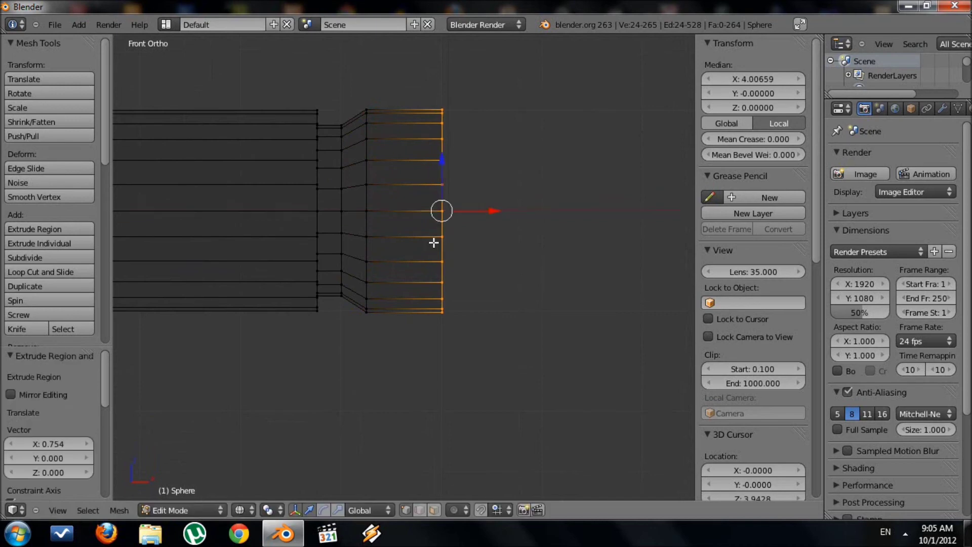
{"action": "scroll", "coordinate": [378, 248], "scroll_direction": "down", "scroll_amount": 6}
{"action": "scroll", "coordinate": [373, 248], "scroll_direction": "up", "scroll_amount": 4}
{"action": "scroll", "coordinate": [371, 246], "scroll_direction": "up", "scroll_amount": 2}
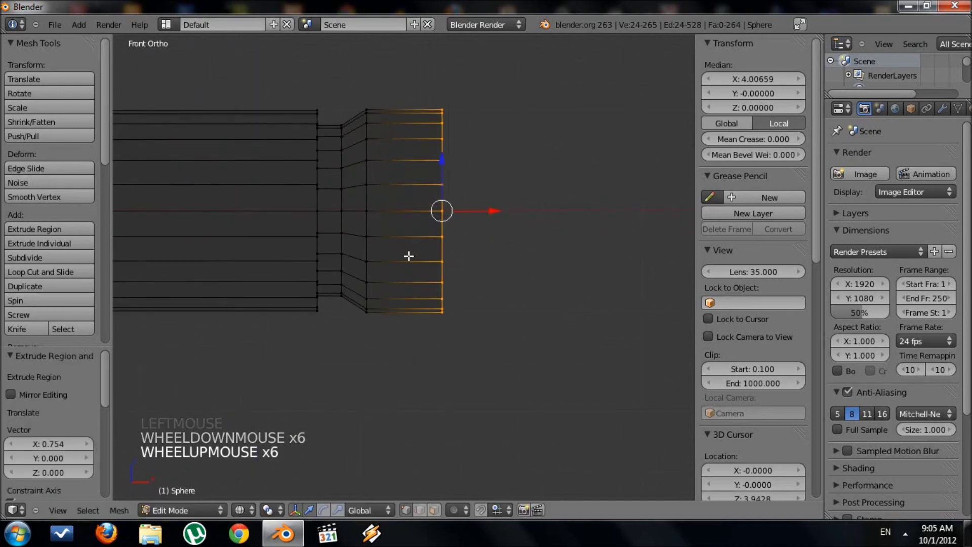
{"action": "left_click_drag", "start_coordinate": [455, 264], "coordinate": [444, 209], "text": "alt"}
Redo the base cap by filling the bullet's open rear loop with a face
{"action": "key", "text": "KP_1"}
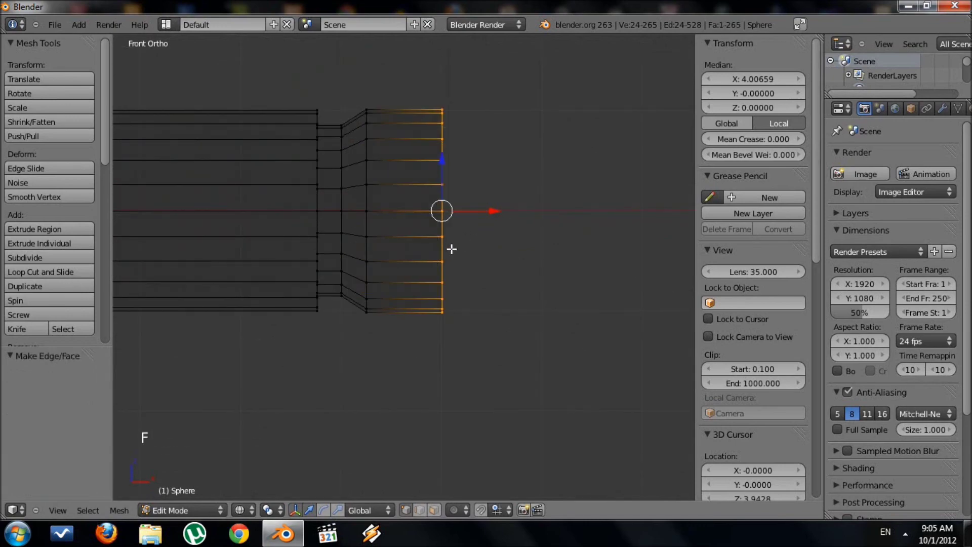
{"action": "key", "text": "KP_5"}
{"action": "mouse_move", "coordinate": [449, 245]}
{"action": "left_mouse_down", "text": "alt"}
{"action": "mouse_move", "coordinate": [436, 238]}
{"action": "mouse_move", "coordinate": [390, 306]}
{"action": "mouse_move", "coordinate": [406, 287]}
{"action": "mouse_move", "coordinate": [378, 300]}
{"action": "mouse_move", "coordinate": [358, 249]}
{"action": "mouse_move", "coordinate": [360, 278]}
{"action": "left_mouse_up", "text": "alt"}
{"action": "key", "text": "z"}
{"action": "key", "text": "ctrl+z"}
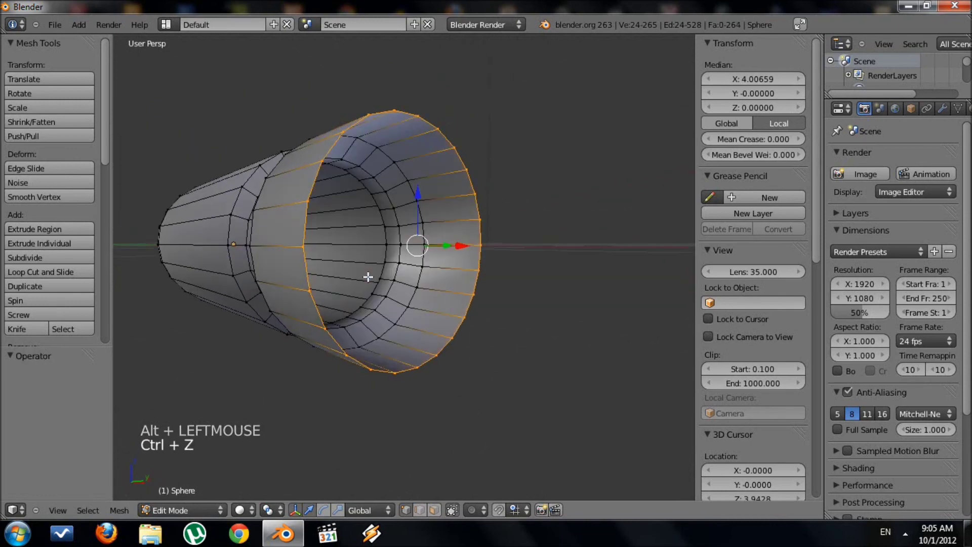
{"action": "key", "text": "f"}
Deselect all and view the bullet in front orthographic wireframe
{"action": "key", "text": "a"}
{"action": "scroll", "coordinate": [326, 260], "scroll_direction": "down", "scroll_amount": 3}
{"action": "left_click_drag", "start_coordinate": [326, 260], "coordinate": [482, 288], "text": "alt"}
{"action": "key", "text": "KP_1"}
{"action": "key", "text": "KP_5"}
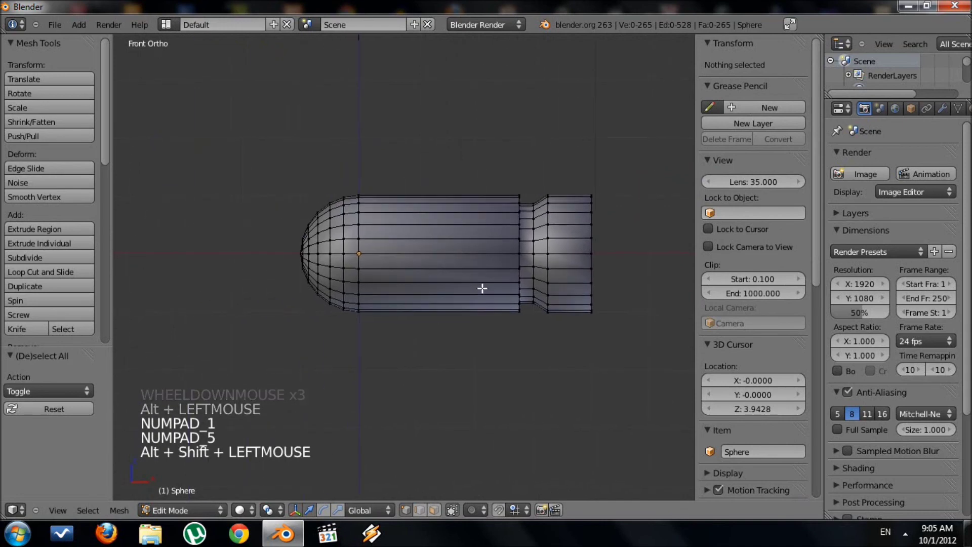
{"action": "scroll", "coordinate": [412, 289], "scroll_direction": "up", "scroll_amount": 2}
{"action": "key", "text": "z"}
{"action": "left_click_drag", "start_coordinate": [393, 285], "coordinate": [371, 273], "text": "alt+shift"}
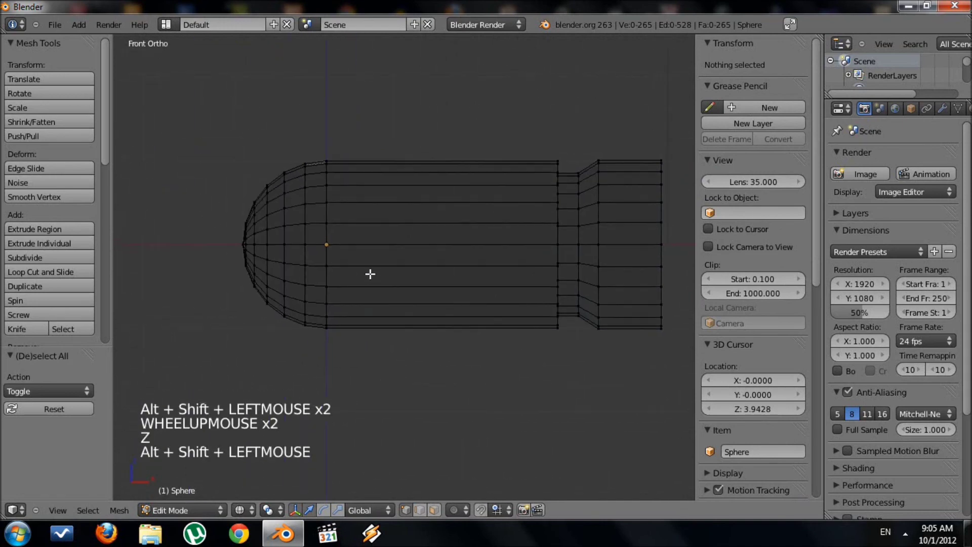
Select the nose cap vertices of the bullet with brush selection
{"action": "key", "text": "b"}
{"action": "scroll", "coordinate": [286, 141], "scroll_direction": "down", "scroll_amount": 4}
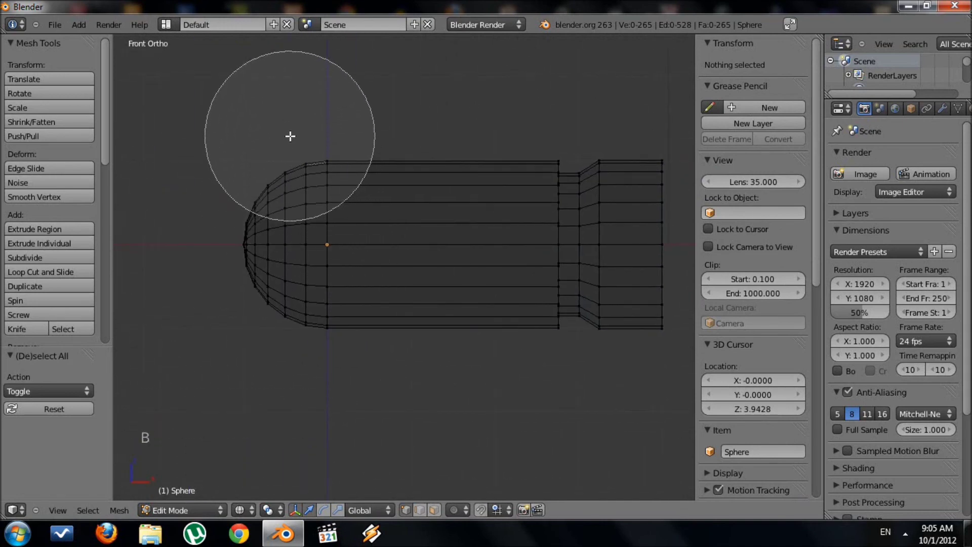
{"action": "mouse_move", "coordinate": [290, 136]}
{"action": "left_mouse_down"}
{"action": "mouse_move", "coordinate": [282, 174]}
{"action": "mouse_move", "coordinate": [297, 282]}
{"action": "mouse_move", "coordinate": [353, 246]}
{"action": "left_mouse_up"}
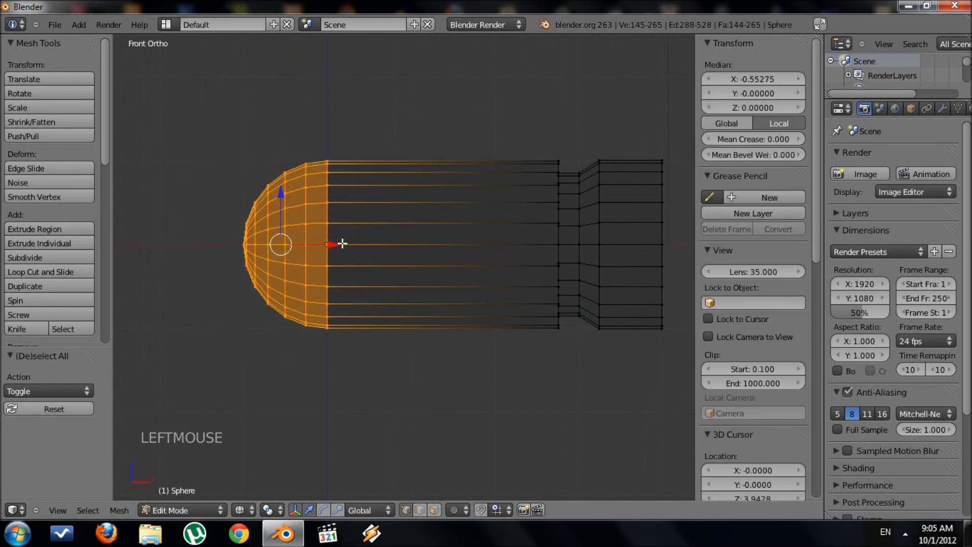
{"action": "key", "text": "a"}
{"action": "key", "text": "b"}
{"action": "left_click_drag", "start_coordinate": [289, 139], "coordinate": [282, 238]}
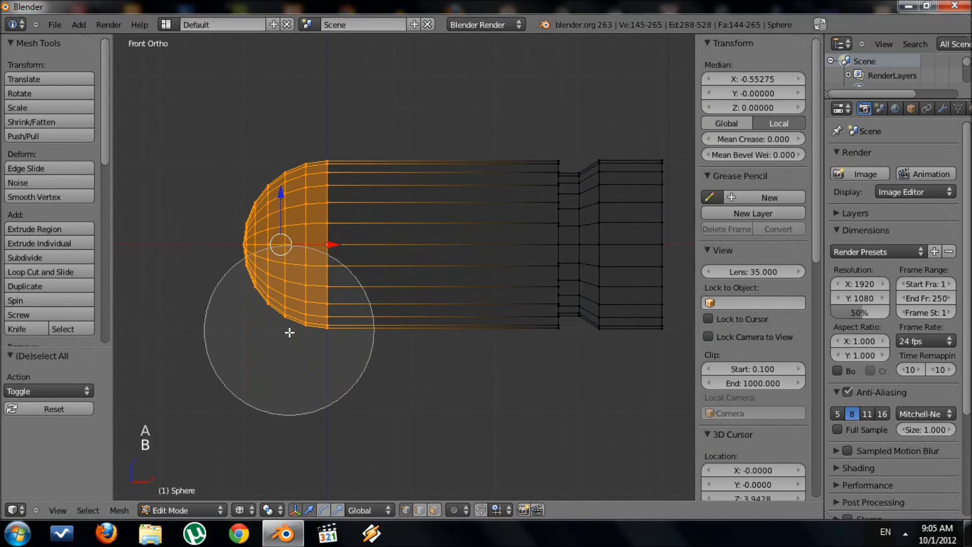
{"action": "right_click", "coordinate": [289, 332]}
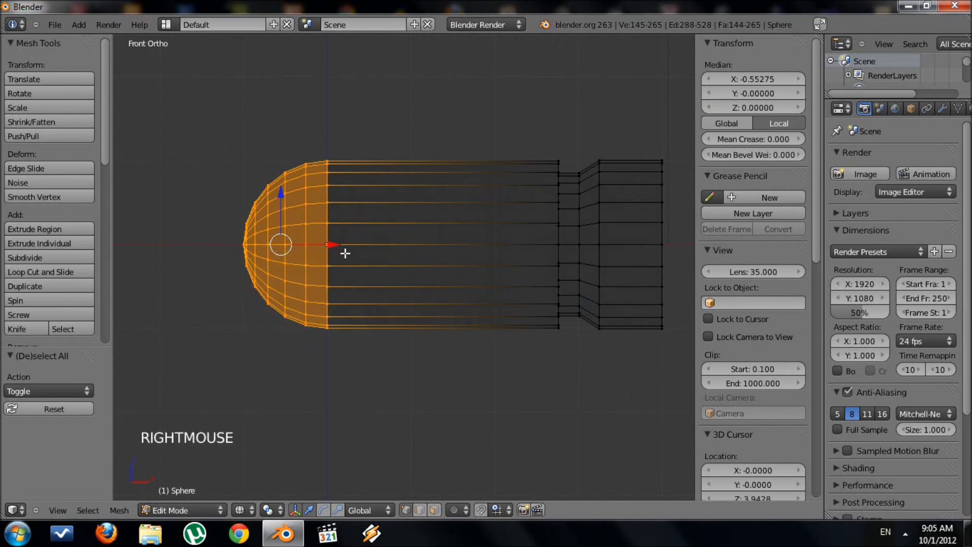
Scale the selected nose about 1.7× along X, making the bullet 5.323 long
{"action": "key", "text": "s"}
{"action": "key", "text": "x"}
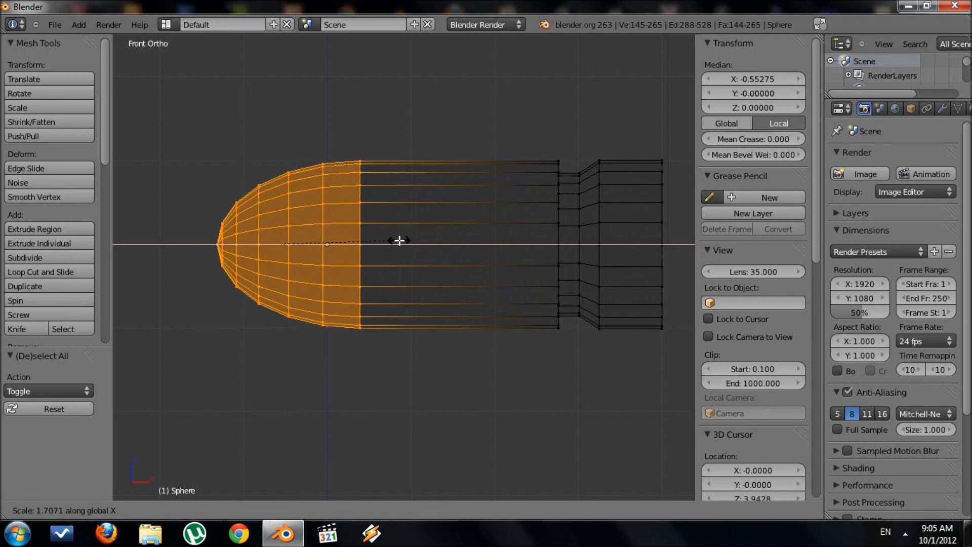
{"action": "left_click", "coordinate": [399, 240]}
{"action": "key", "text": "a"}
{"action": "scroll", "coordinate": [432, 280], "scroll_direction": "down", "scroll_amount": 4}
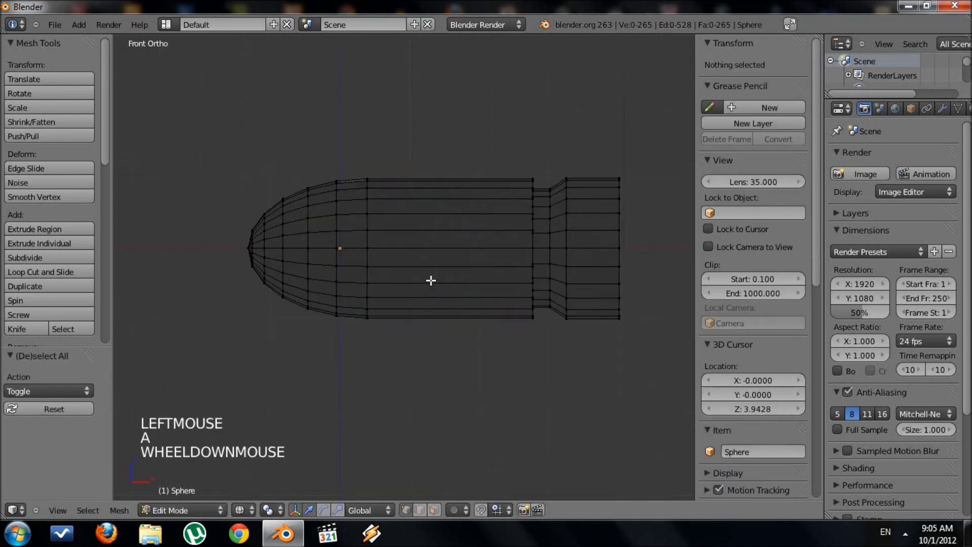
{"action": "left_click", "coordinate": [448, 287], "text": "alt+shift"}
{"action": "scroll", "coordinate": [449, 287], "scroll_direction": "up", "scroll_amount": 4}
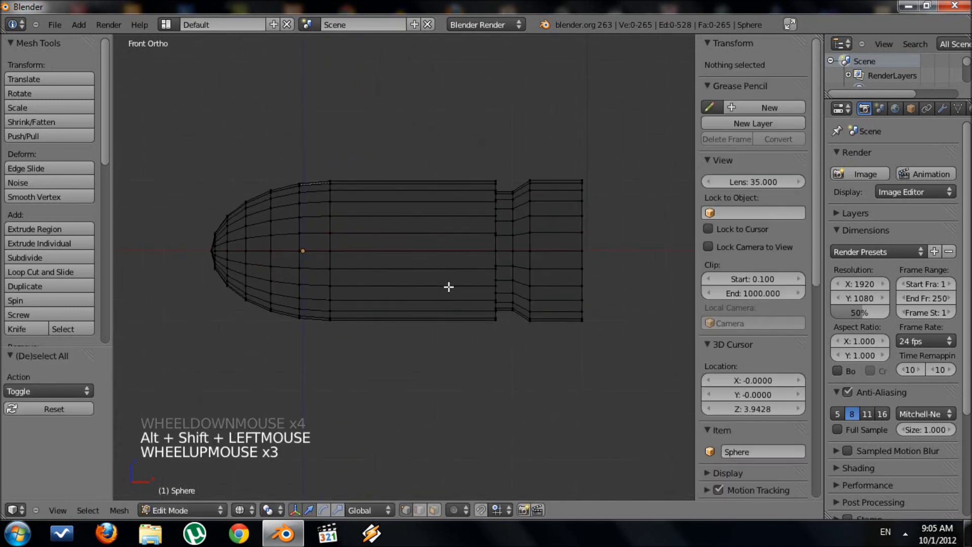
{"action": "scroll", "coordinate": [467, 276], "scroll_direction": "down", "scroll_amount": 1}
{"action": "scroll", "coordinate": [467, 276], "scroll_direction": "down", "scroll_amount": 5}
{"action": "scroll", "coordinate": [469, 275], "scroll_direction": "up", "scroll_amount": 4}
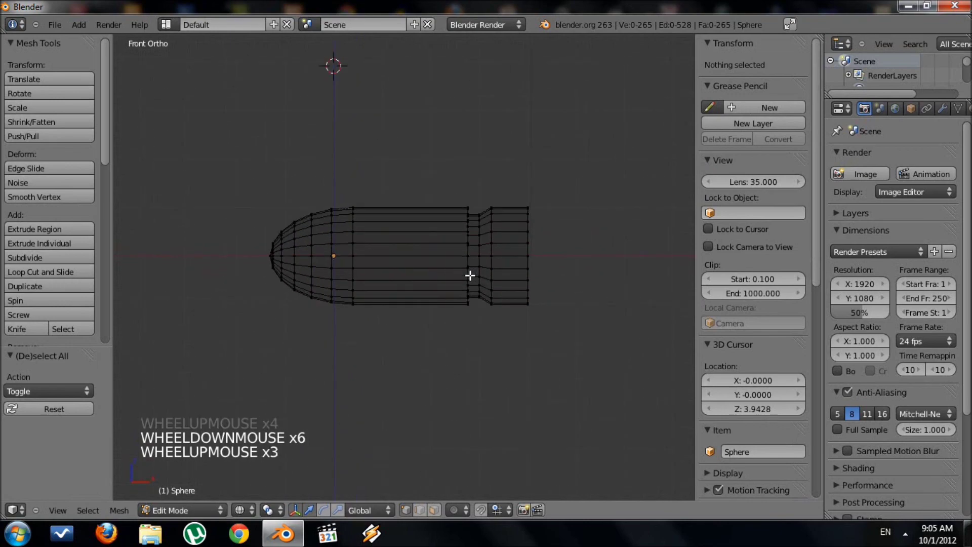
{"action": "key", "text": "KP_5"}
Switch to solid shading, return to Object Mode, and view the bullet in front orthographic
{"action": "mouse_move", "coordinate": [473, 265]}
{"action": "left_mouse_down", "text": "alt"}
{"action": "mouse_move", "coordinate": [456, 287]}
{"action": "mouse_move", "coordinate": [370, 289]}
{"action": "mouse_move", "coordinate": [224, 327]}
{"action": "left_mouse_up", "text": "alt"}
{"action": "key", "text": "z"}
{"action": "key", "text": "Tab"}
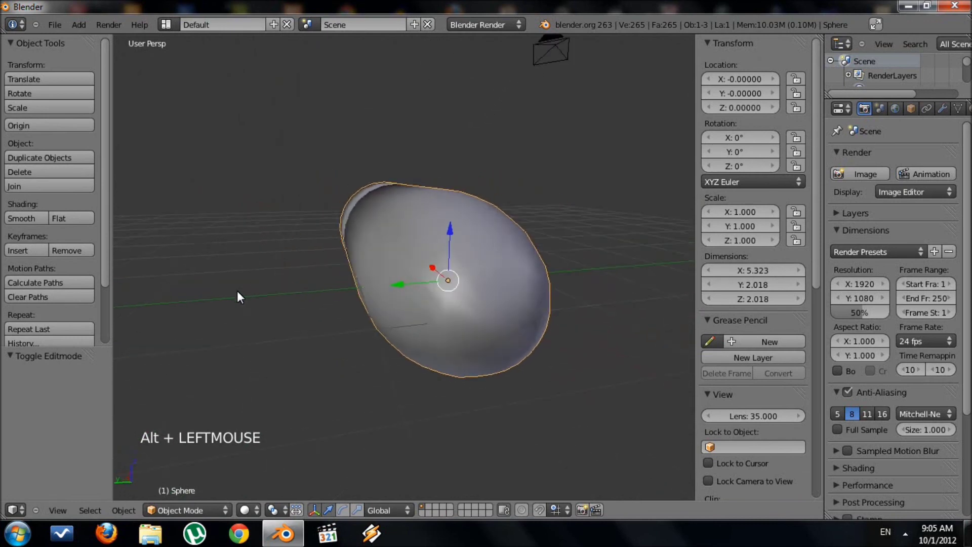
{"action": "key", "text": "KP_1"}
{"action": "key", "text": "KP_5"}
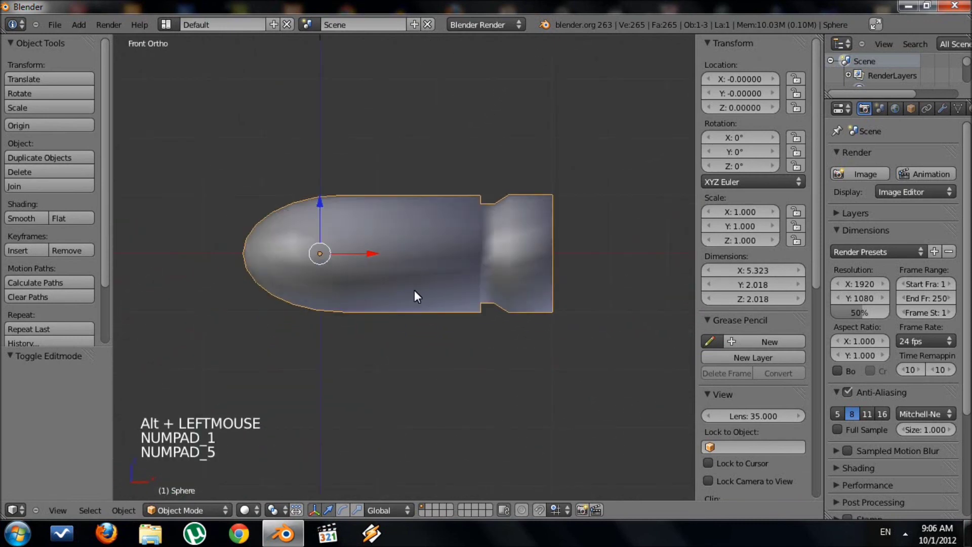
{"action": "scroll", "coordinate": [454, 263], "scroll_direction": "down", "scroll_amount": 3}
{"action": "scroll", "coordinate": [490, 306], "scroll_direction": "up", "scroll_amount": 3}
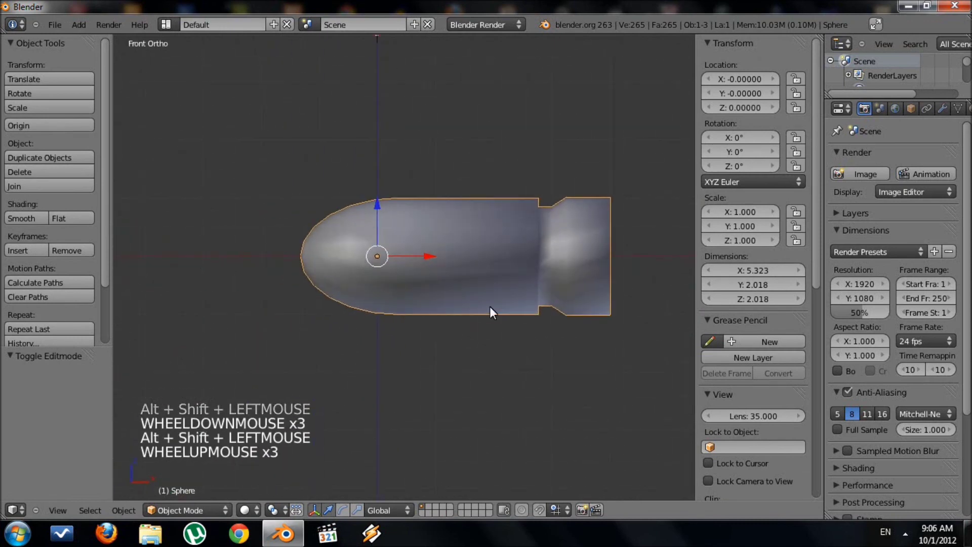